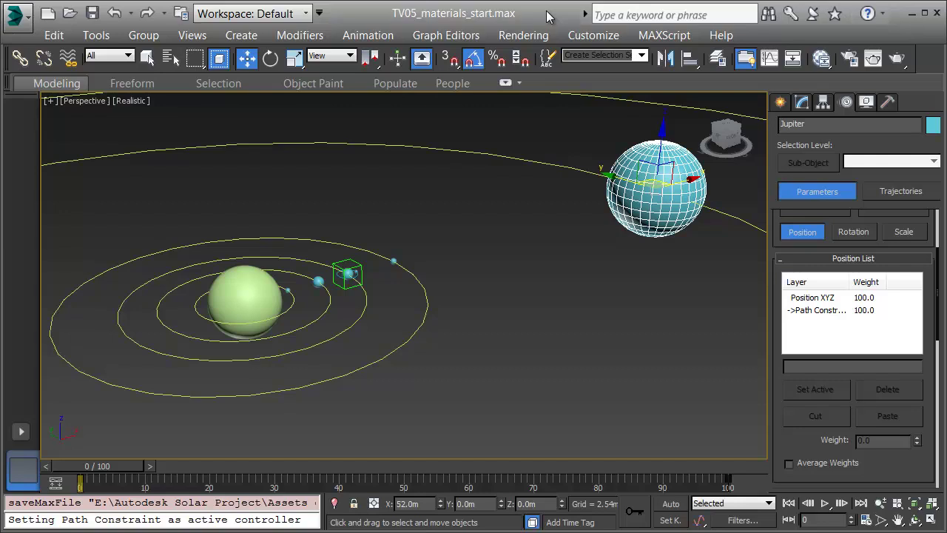
Set the animation's frame count to 6000 in the time configuration.
left_click(865, 521)
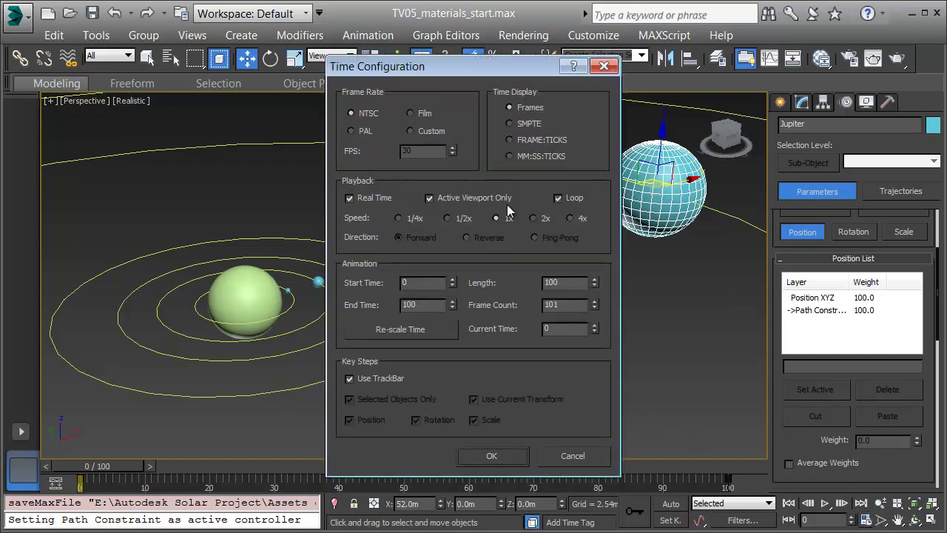
double_click(574, 304)
type("6000")
left_click(501, 455)
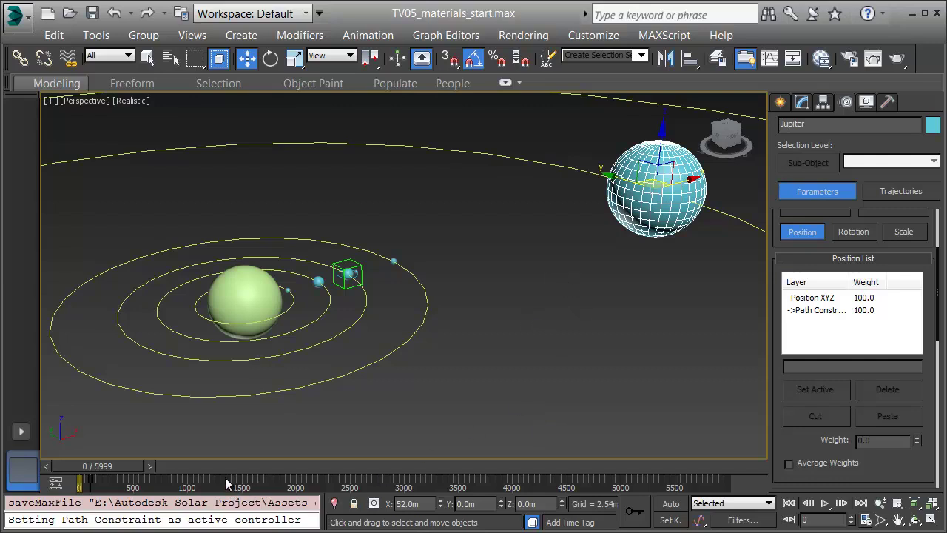
Shorten the visible time range to end at frame 784 and move Jupiter's end key from frame 100 to about frame 430.
right_click_drag(225, 477, 455, 482, "ctrl+alt")
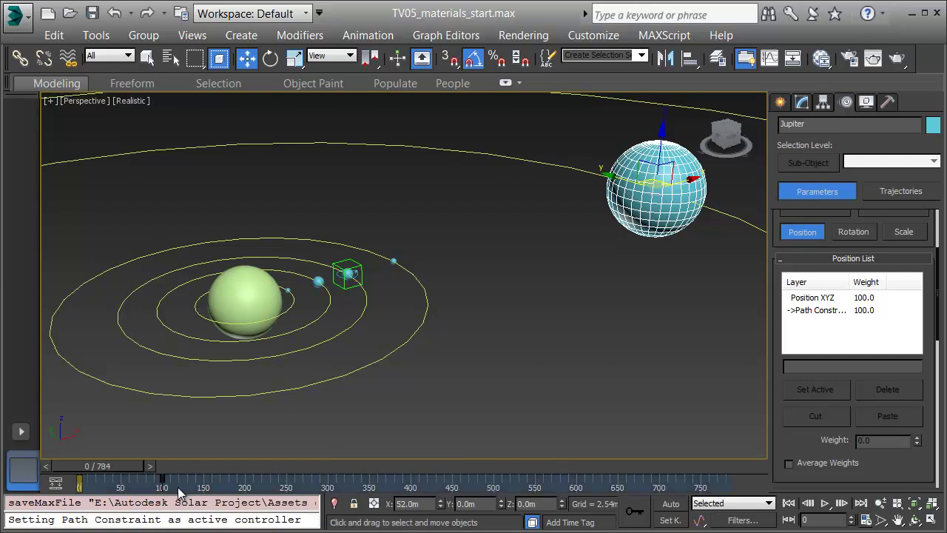
left_click_drag(182, 486, 157, 489)
key("ctrl+z")
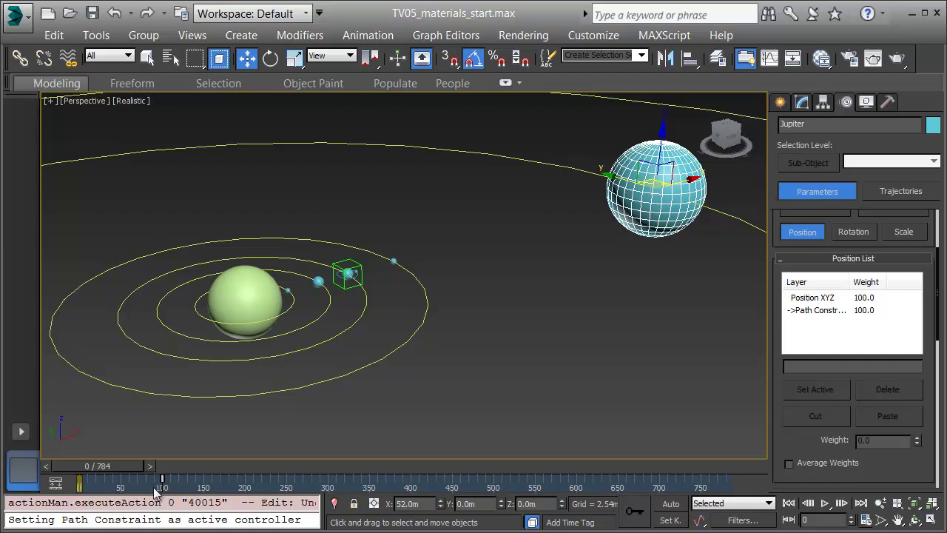
left_click_drag(162, 479, 436, 475)
Scrub the animation to frame 5618 to check the outer planets' orbital motion, and clear the selection.
scroll(493, 332, "down", 3)
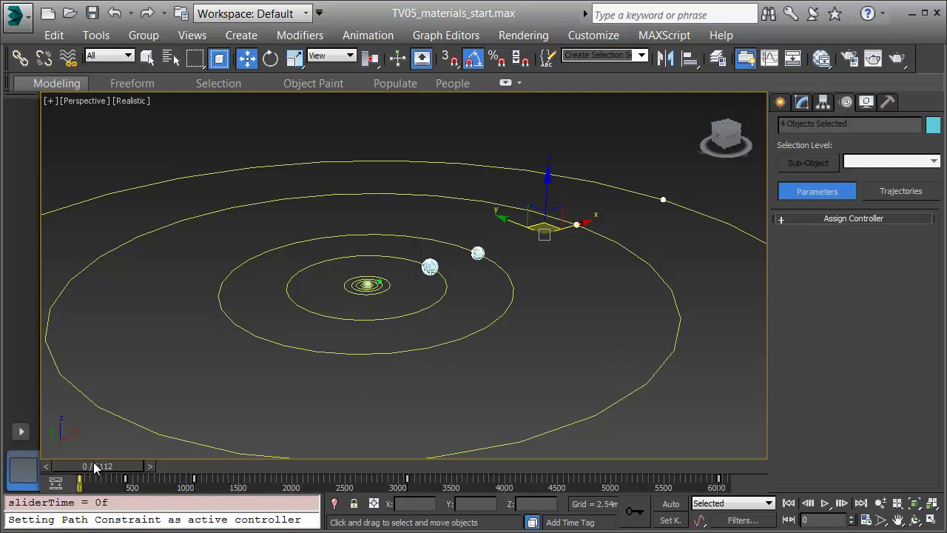
key("q")
left_click_drag(97, 467, 675, 485)
key("w")
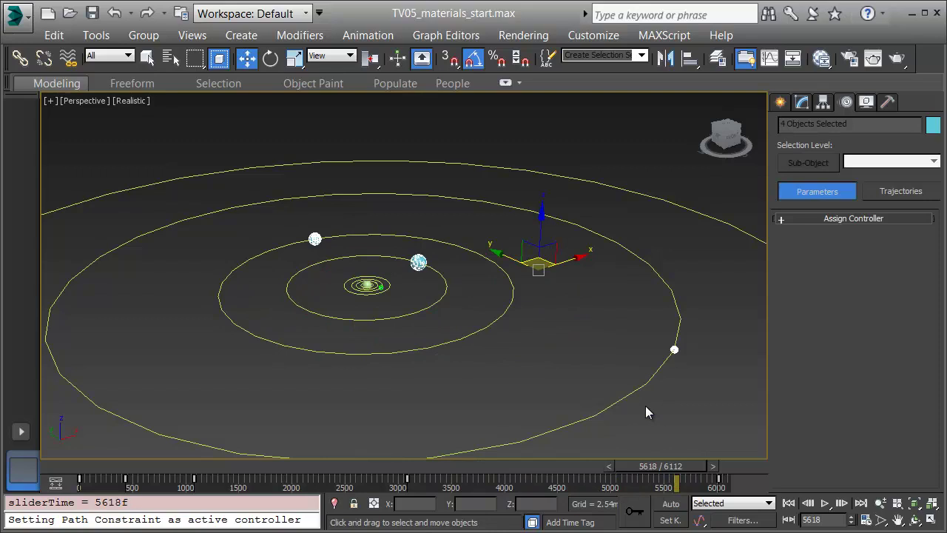
left_click(595, 386)
Frame the Earth and its moon in the perspective view and open the Slate Material Editor.
scroll(448, 340, "up", 6)
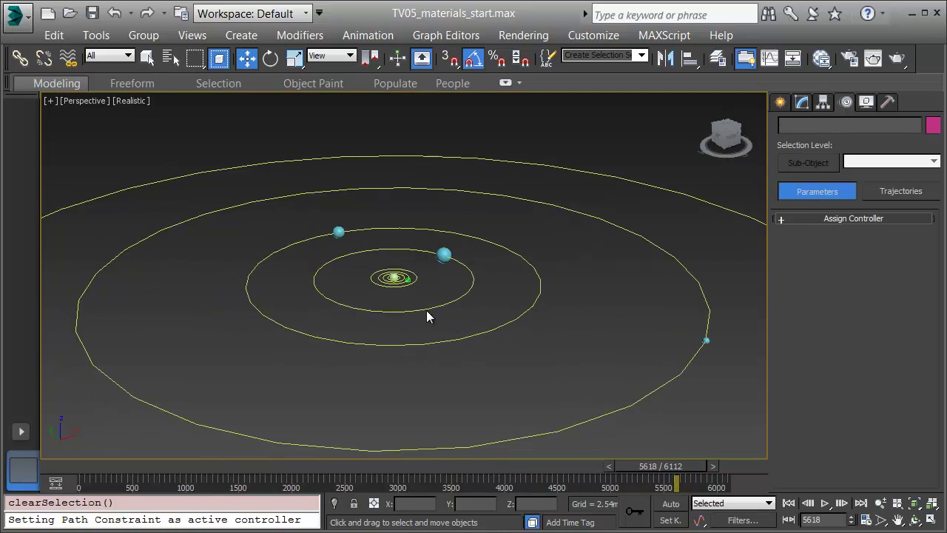
middle_click_drag(353, 254, 425, 298)
scroll(427, 299, "up", 6)
middle_click_drag(437, 260, 356, 352)
scroll(563, 400, "up", 3)
scroll(507, 374, "up", 2)
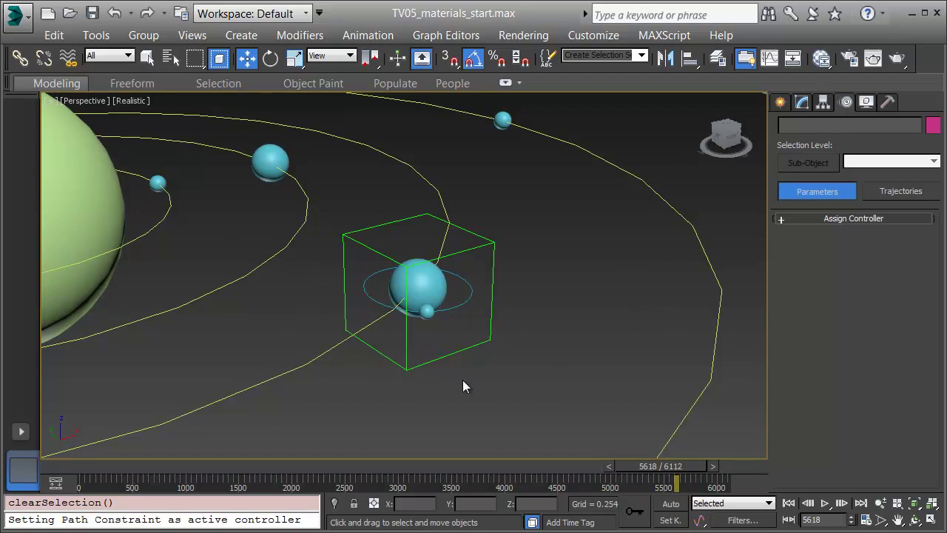
key("m")
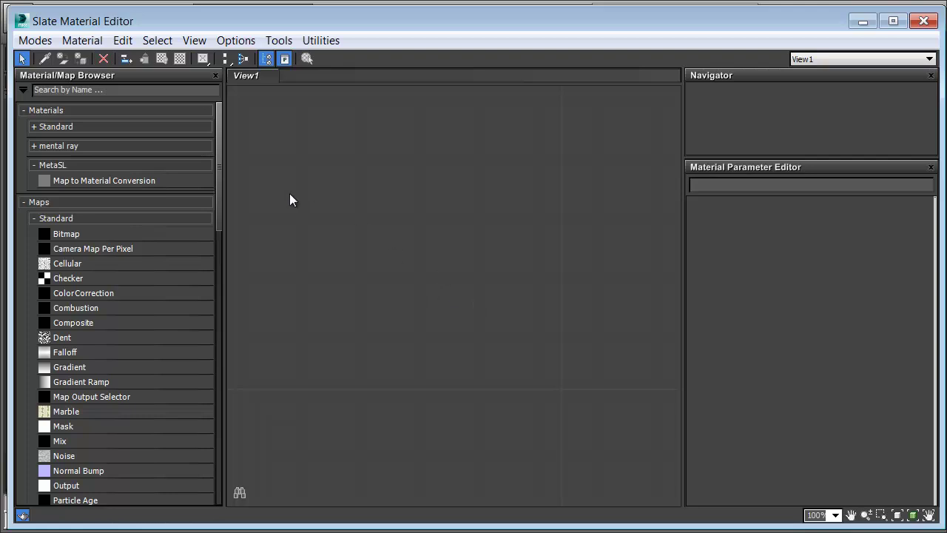
Add a Standard material to the node view and name it Earth.
left_click(116, 126)
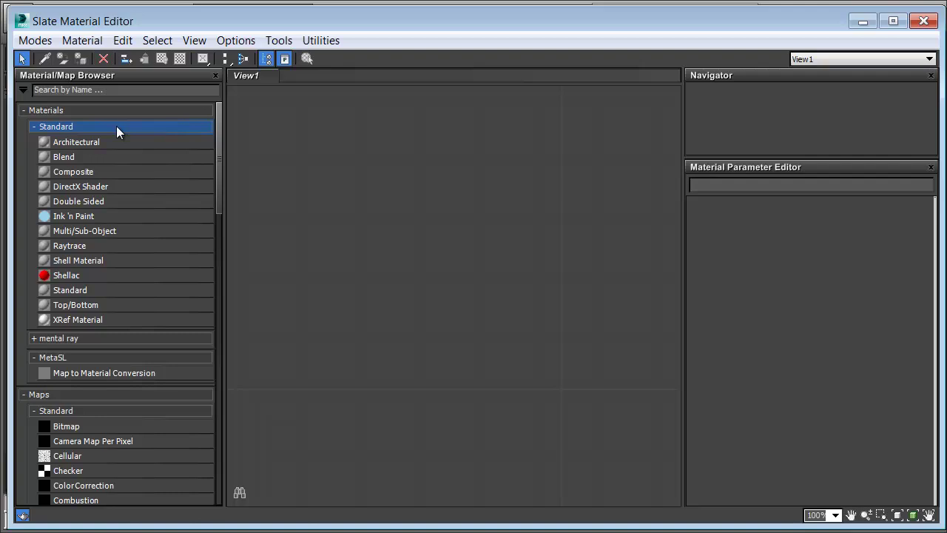
left_click(108, 290)
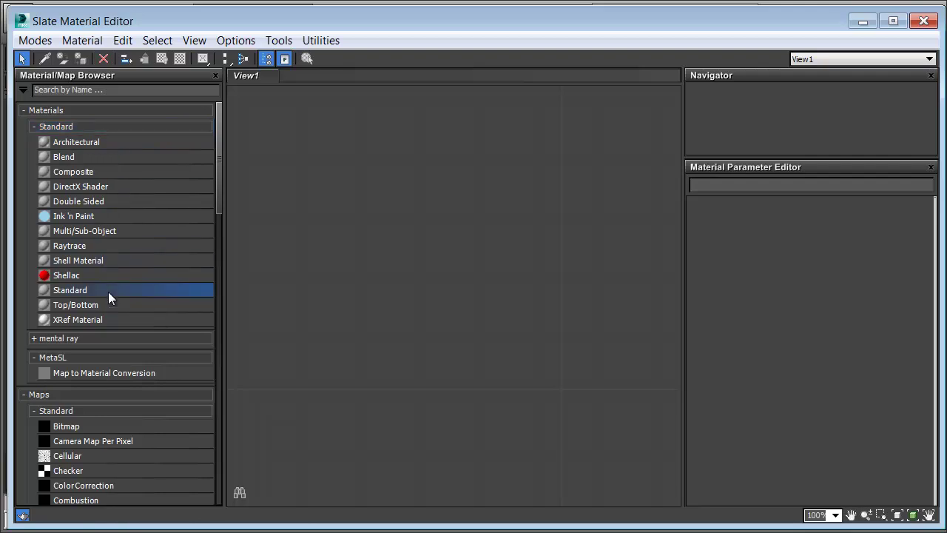
left_click(463, 202)
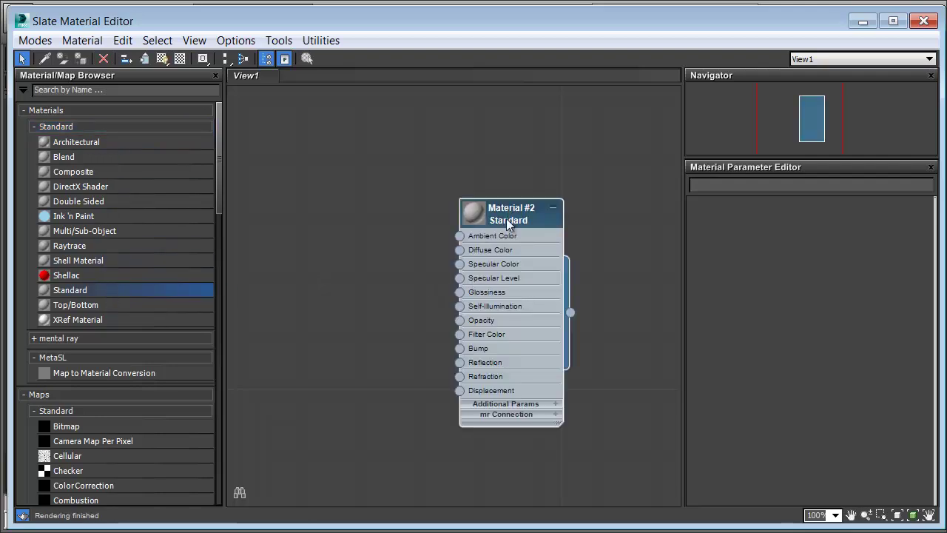
double_click(508, 222)
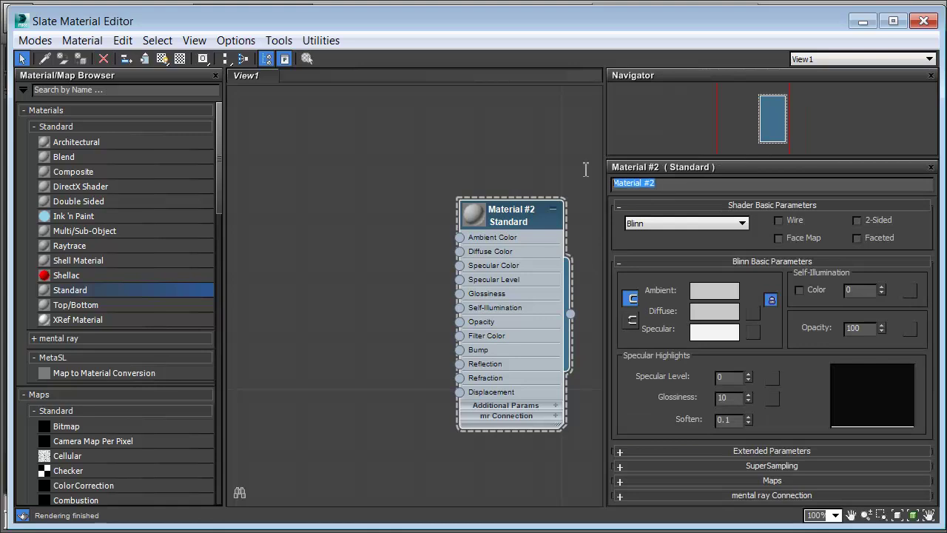
type("Earth")
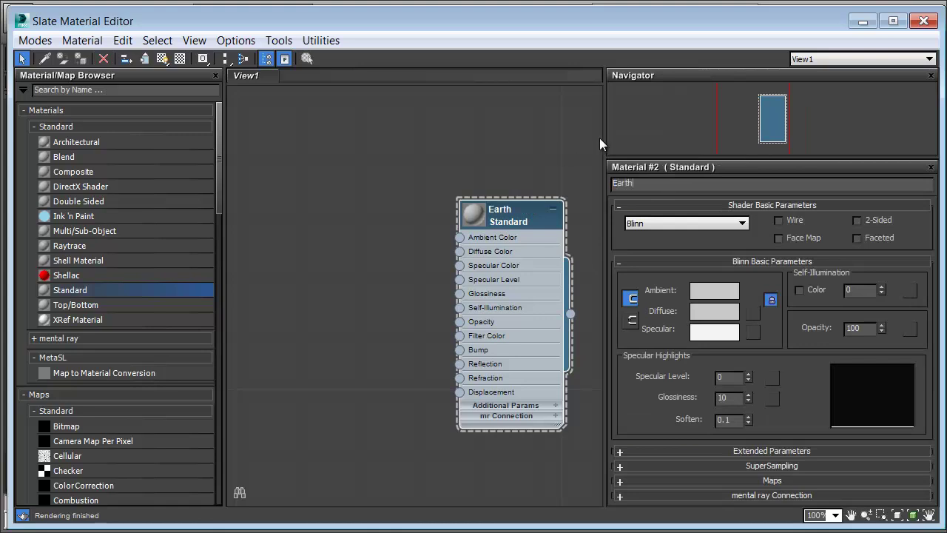
key("Return")
Connect a Bitmap map using earth.jpg to the Earth material's Diffuse Color.
left_click_drag(115, 426, 458, 254)
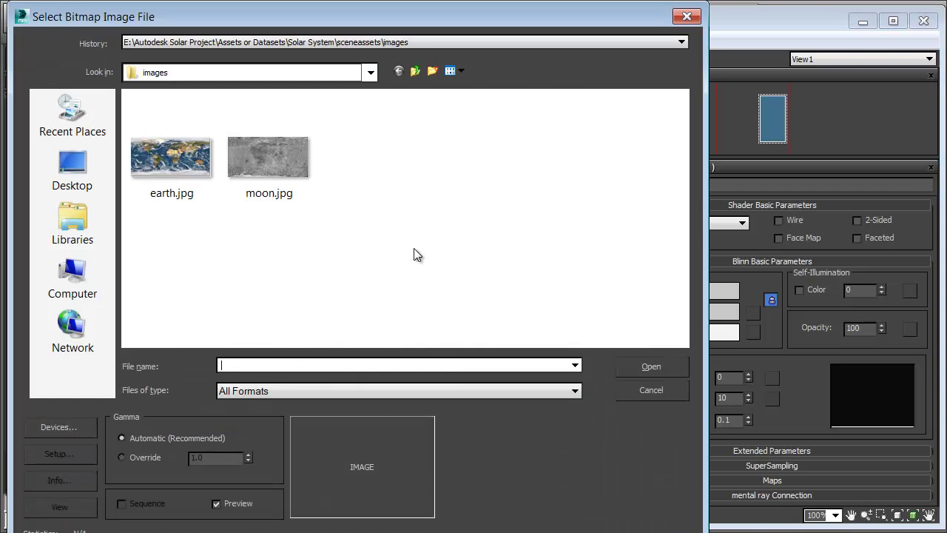
left_click(172, 156)
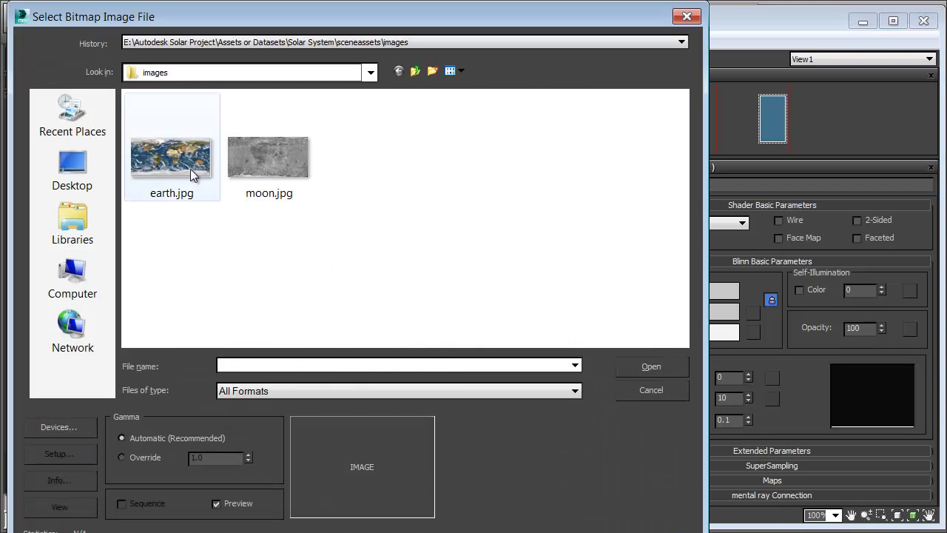
left_click(653, 368)
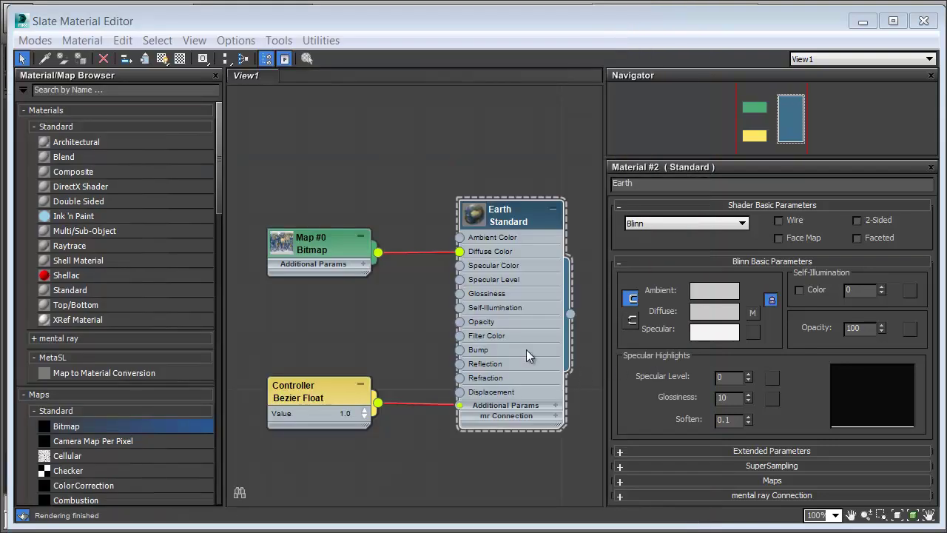
Enable viewport display of the Earth material, assign it to the Earth sphere, and close the editor.
left_click(163, 60)
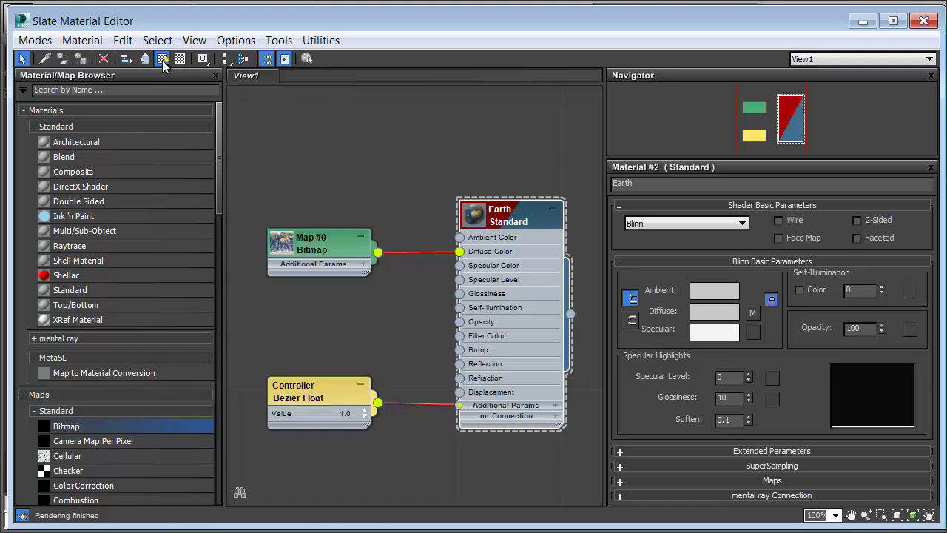
left_click_drag(222, 26, 326, 268)
left_click(422, 272)
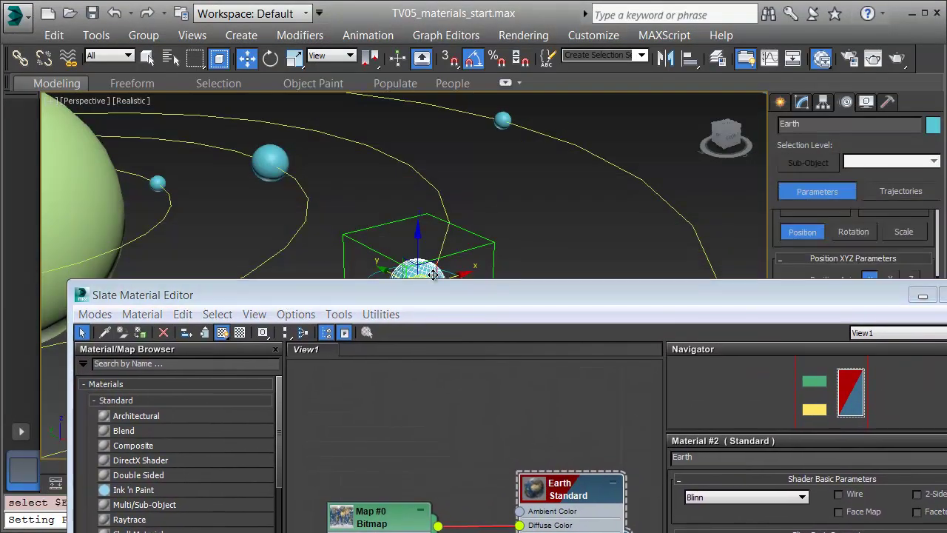
left_click(140, 334)
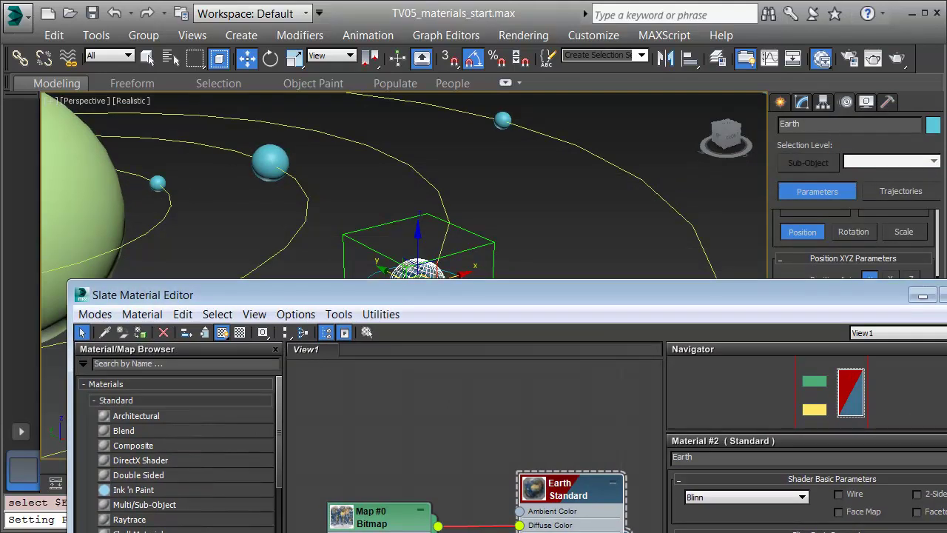
left_click(942, 296)
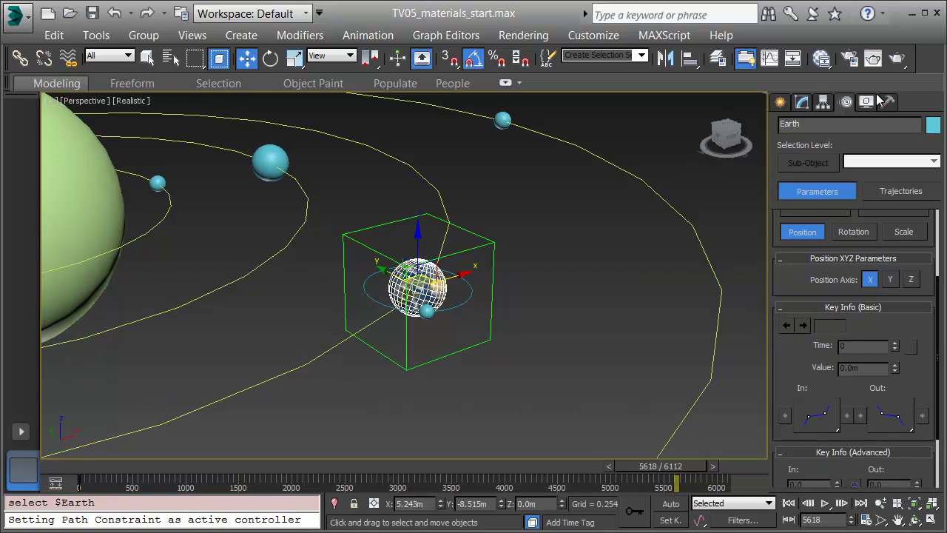
left_click(555, 314)
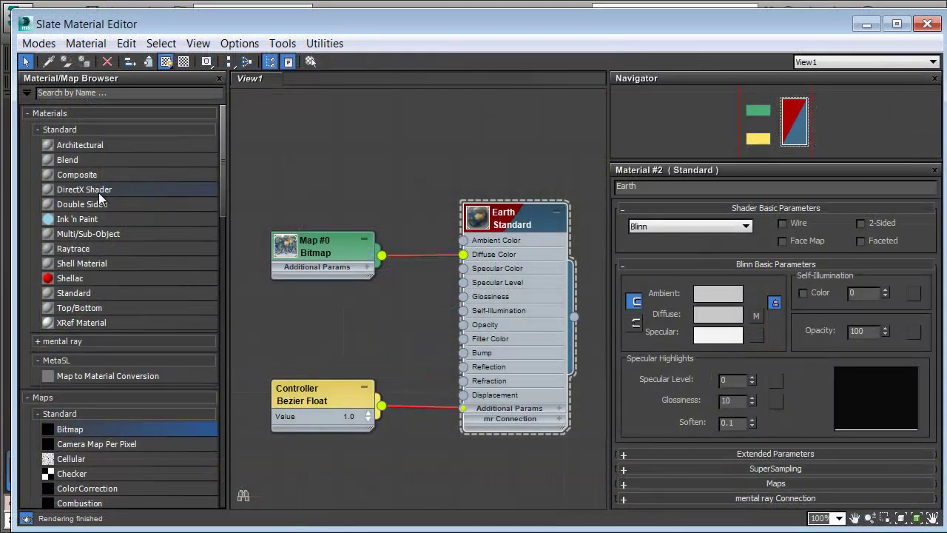
Add a second Standard material in the Slate Material Editor, arrange the nodes and enlarge the new material's preview.
left_click_drag(88, 292, 421, 117)
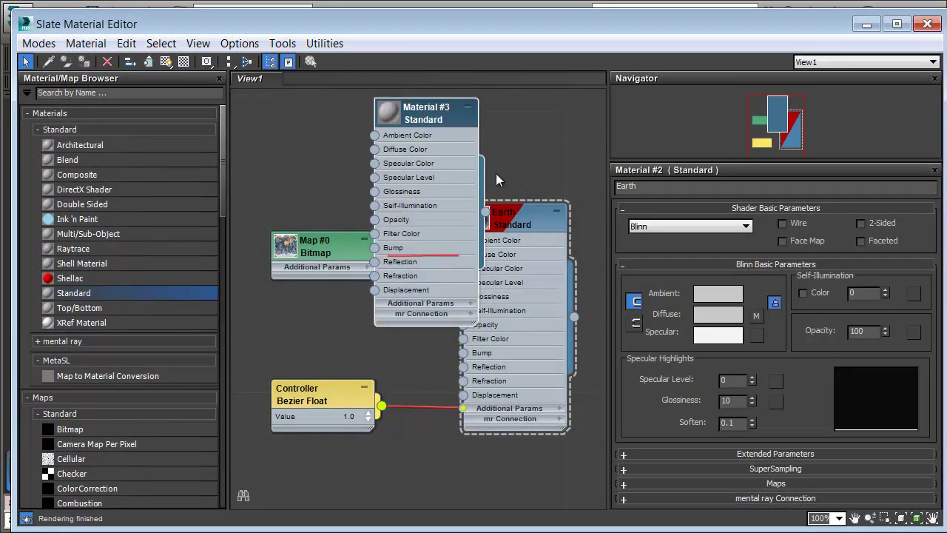
key("l")
key("z")
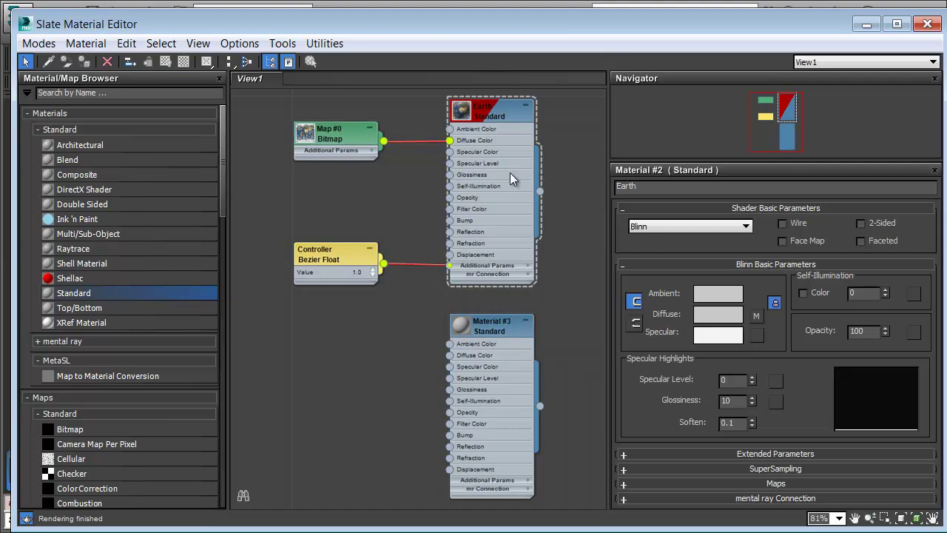
left_click(480, 327)
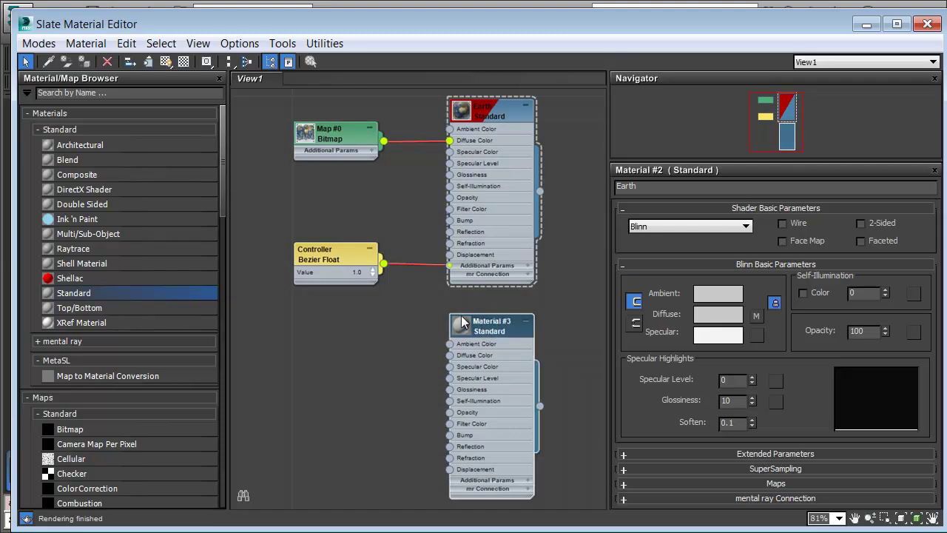
double_click(458, 328)
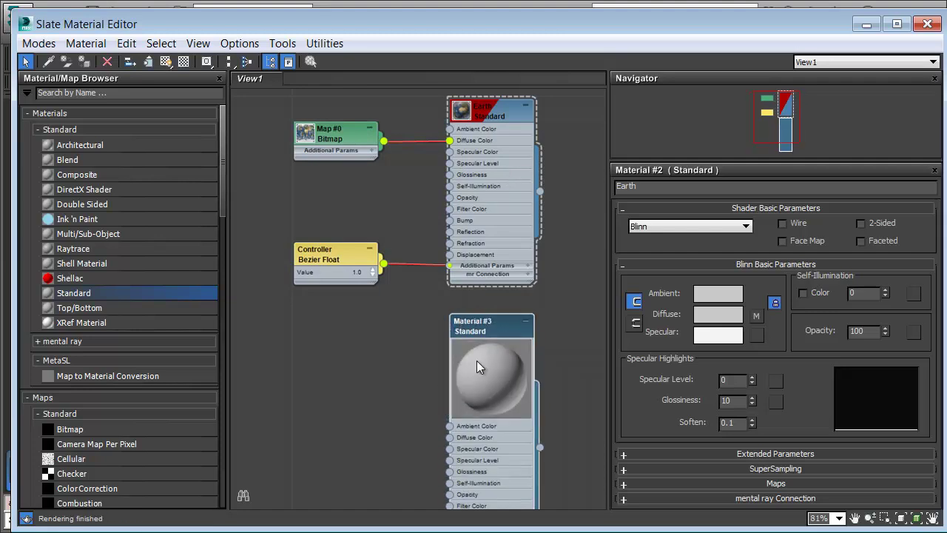
key("l")
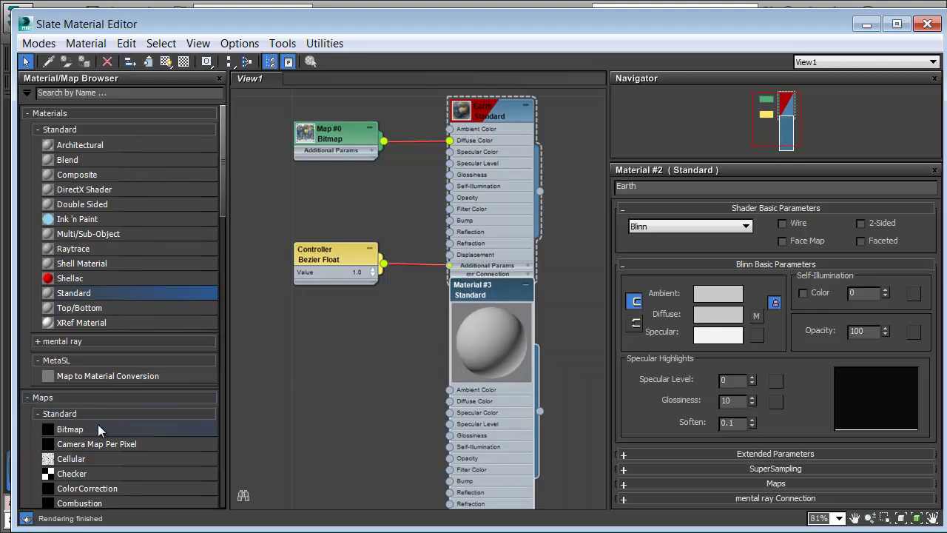
Connect a Bitmap map using moon.jpg to the new material's Diffuse Color.
left_click_drag(100, 428, 449, 404)
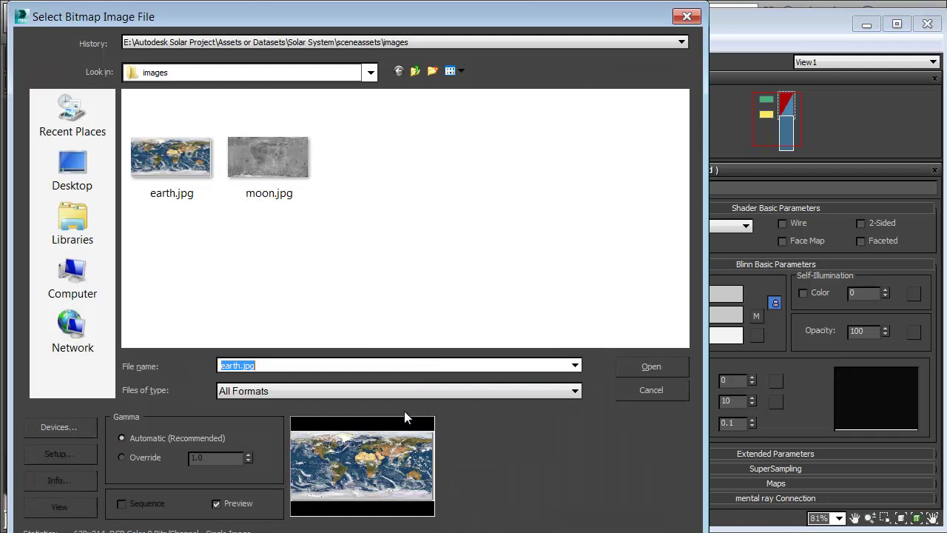
left_click(226, 168)
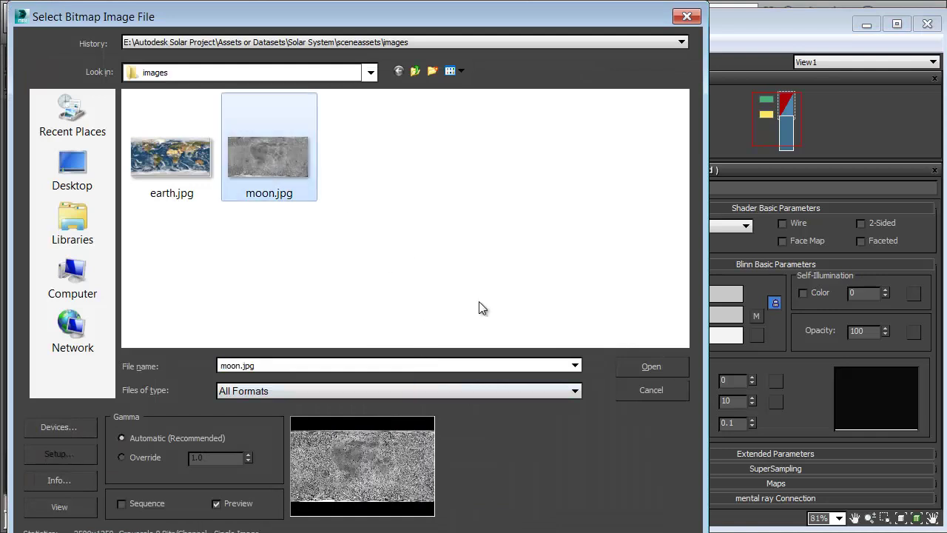
left_click(637, 361)
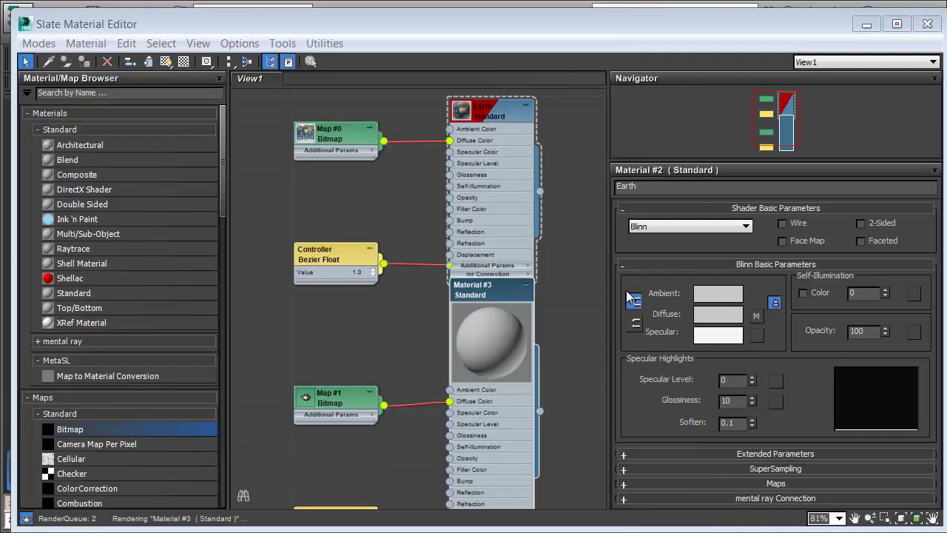
Rename the material with the moon bitmap as Moon.
double_click(489, 293)
left_click_drag(663, 186, 617, 186)
type("Moon")
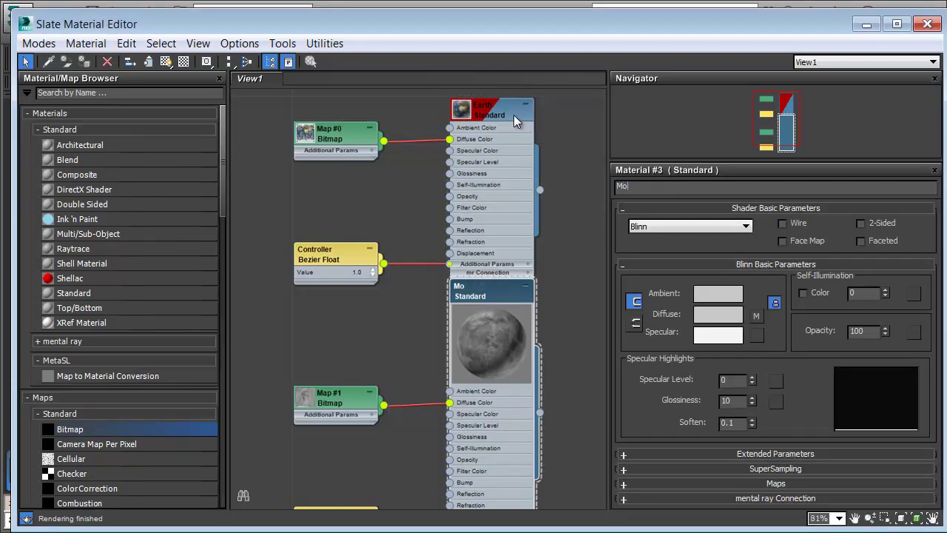
key("Return")
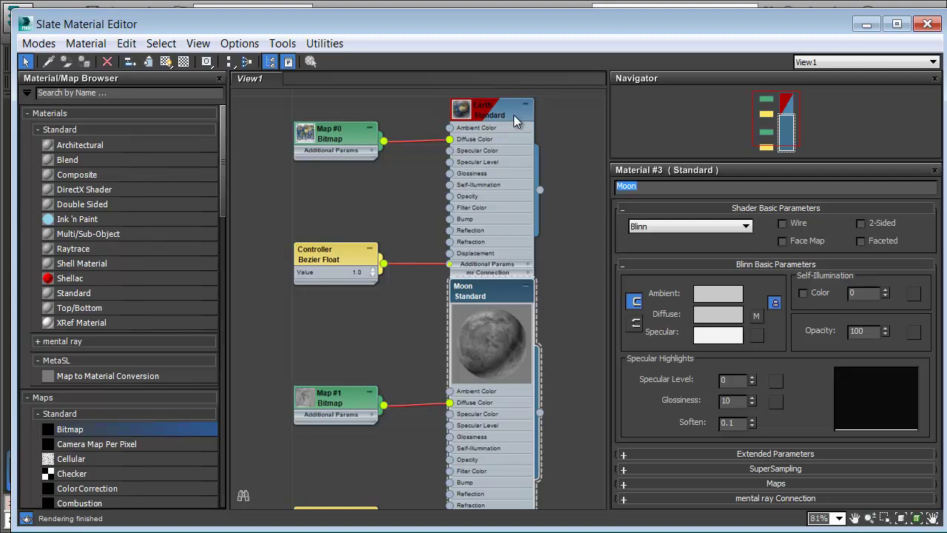
Enable viewport display of the Moon material, assign it to the small sphere orbiting Earth, and inspect the textured moon up close.
left_click(169, 65)
left_click_drag(187, 32, 206, 350)
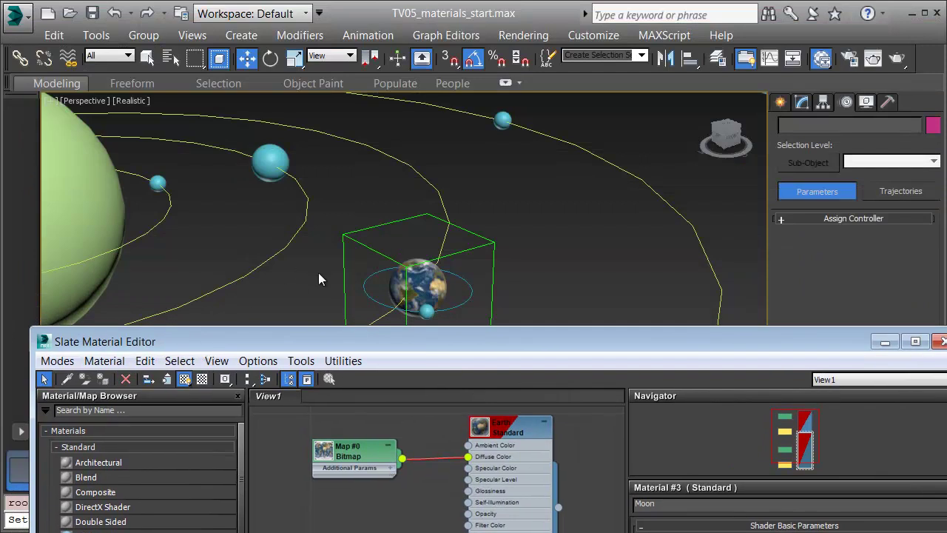
left_click(428, 313)
left_click(104, 381)
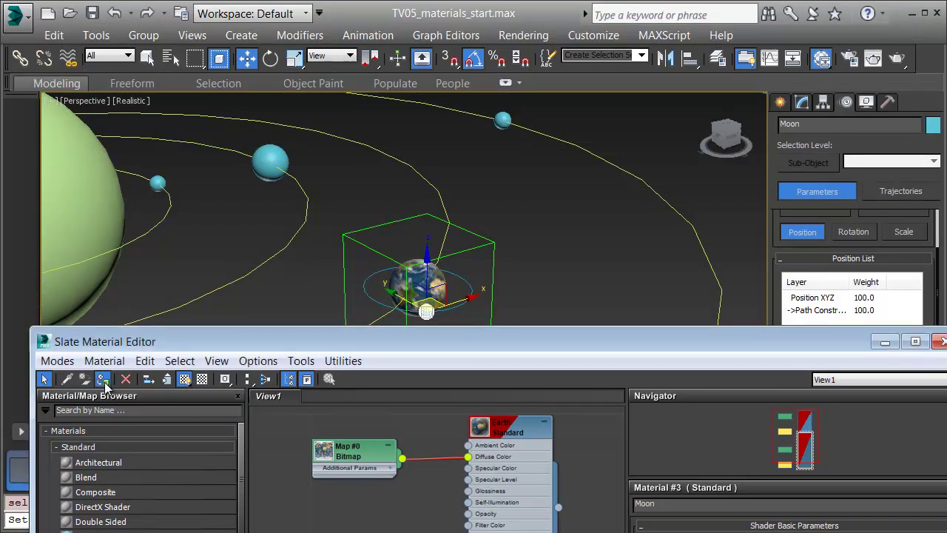
left_click(940, 341)
key("z")
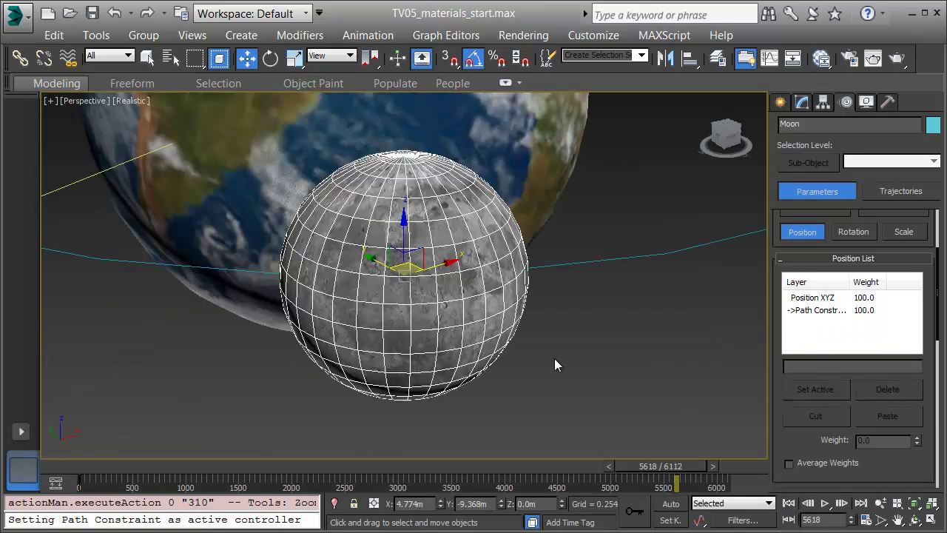
Deselect the moon and inspect its texture from several angles.
left_click(554, 358)
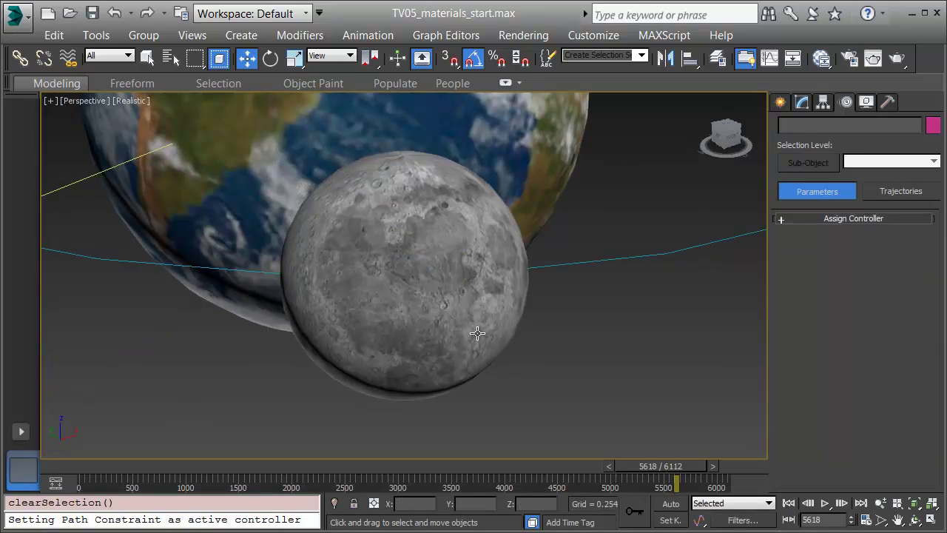
middle_click_drag(479, 305, 491, 332, "alt")
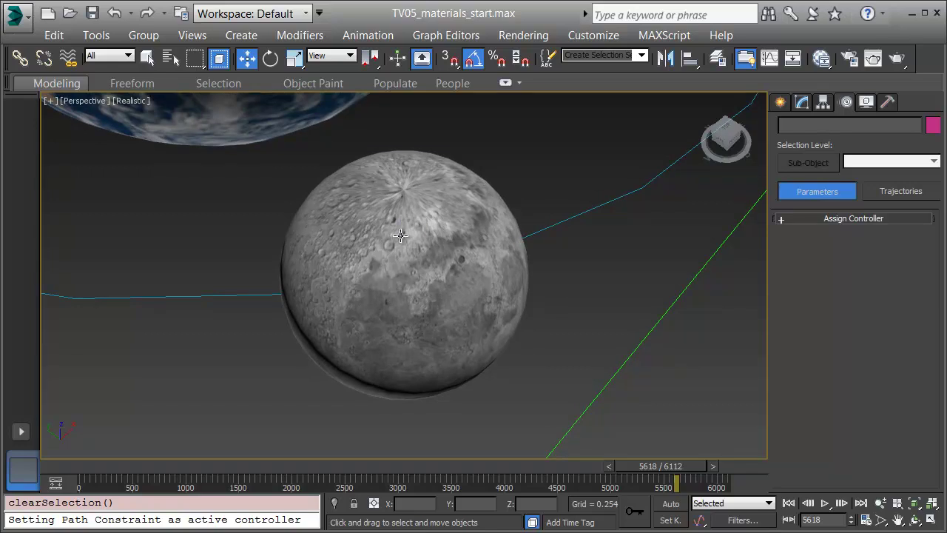
middle_click_drag(443, 252, 452, 249, "alt")
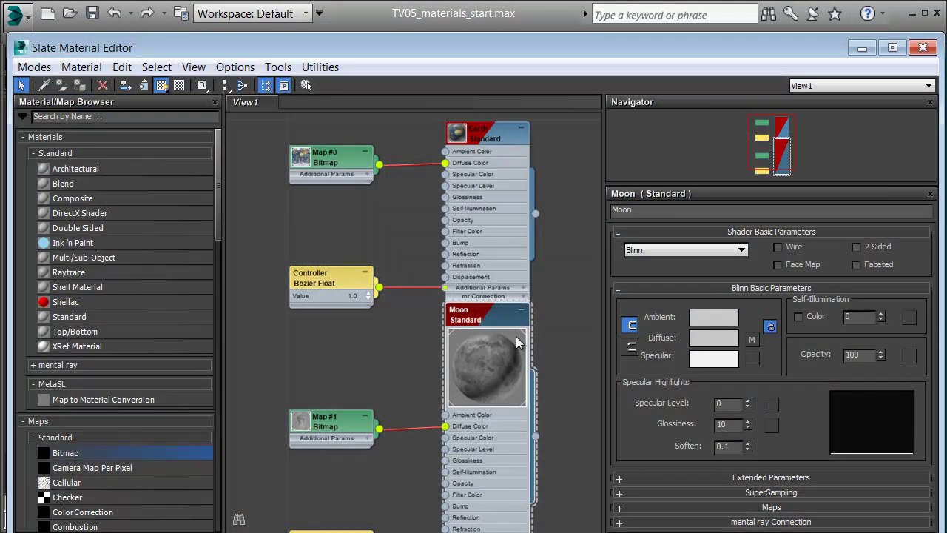
Add a new Standard material beside the Earth and Moon nodes in the Slate Material Editor and name it Mercury.
middle_click_drag(516, 335, 318, 414)
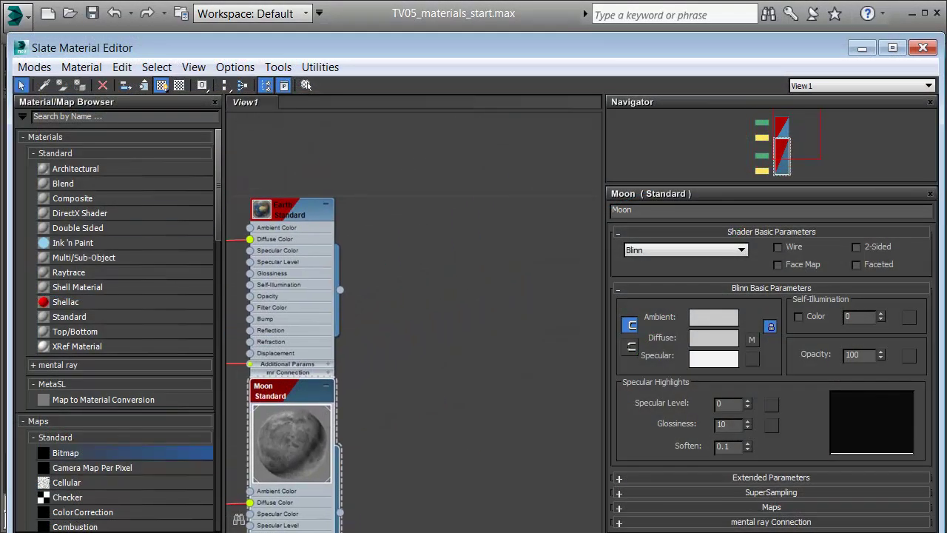
left_click_drag(72, 318, 497, 187)
double_click(496, 187)
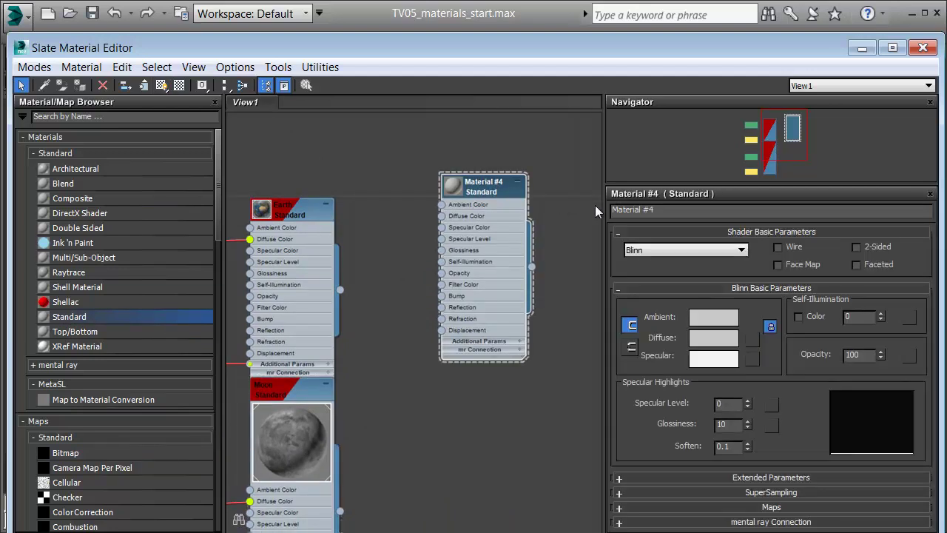
left_click(670, 214)
type("Mercury")
key("Return")
Connect a Noise map to the Mercury material's Diffuse Color and enlarge the material's preview.
left_click_drag(218, 195, 253, 272)
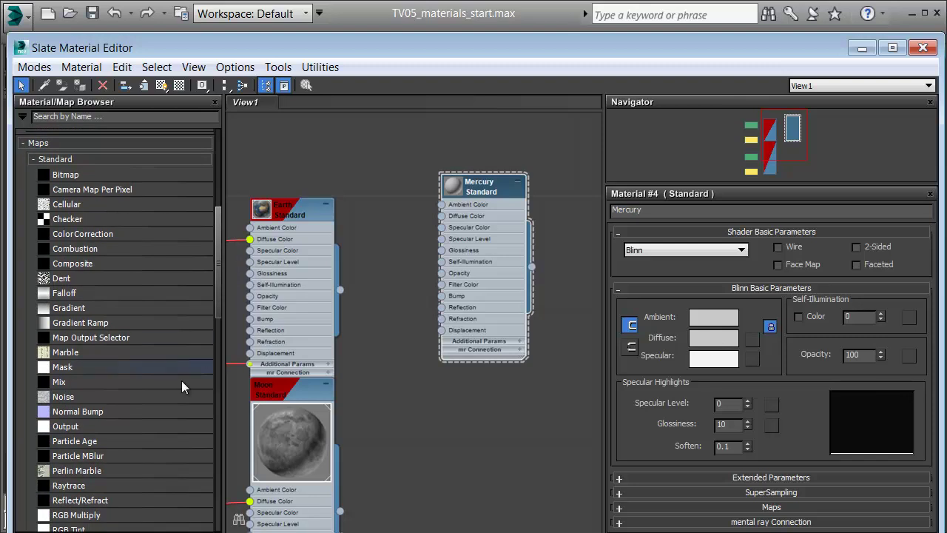
left_click_drag(123, 398, 443, 219)
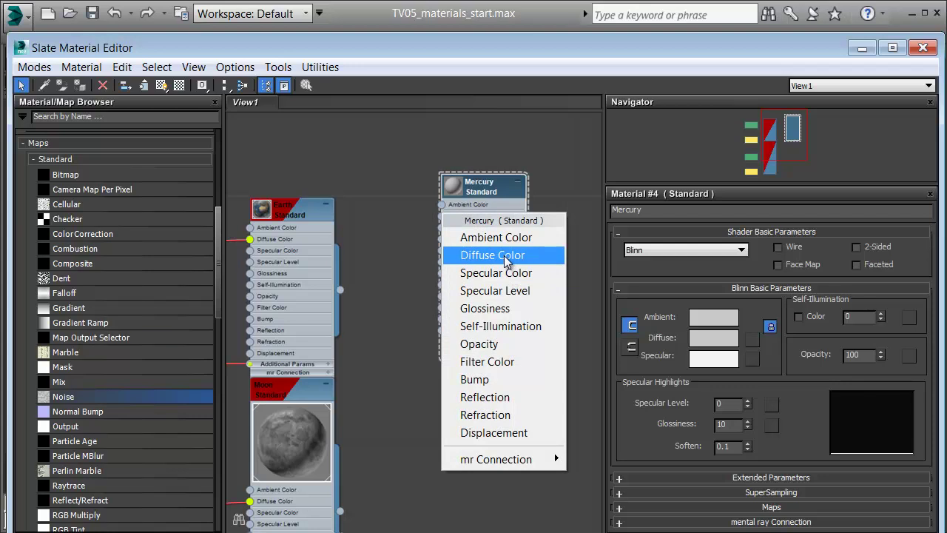
left_click(488, 254)
double_click(453, 186)
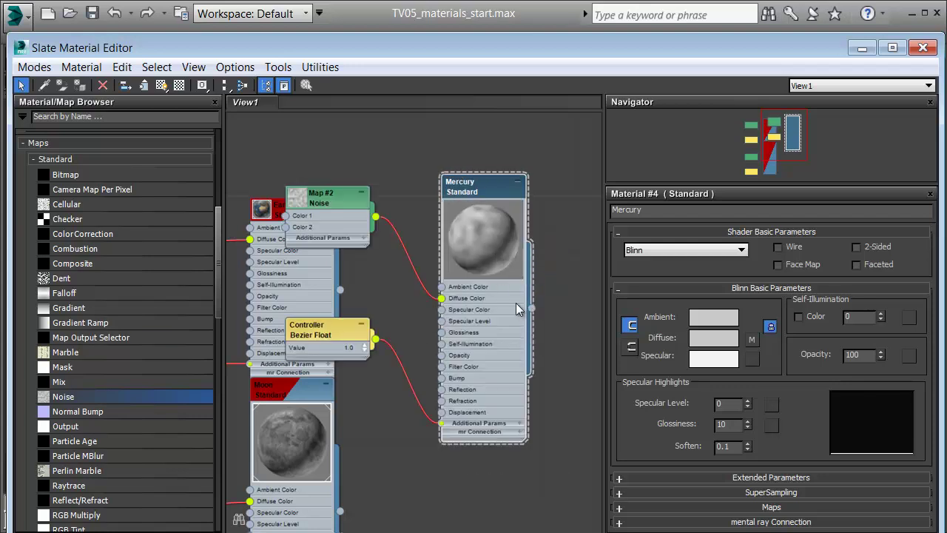
Set the Noise map's Color #1 to dark gray (value 46), Color #2 to light gray (value 187), and the noise type to Fractal.
left_click(752, 345)
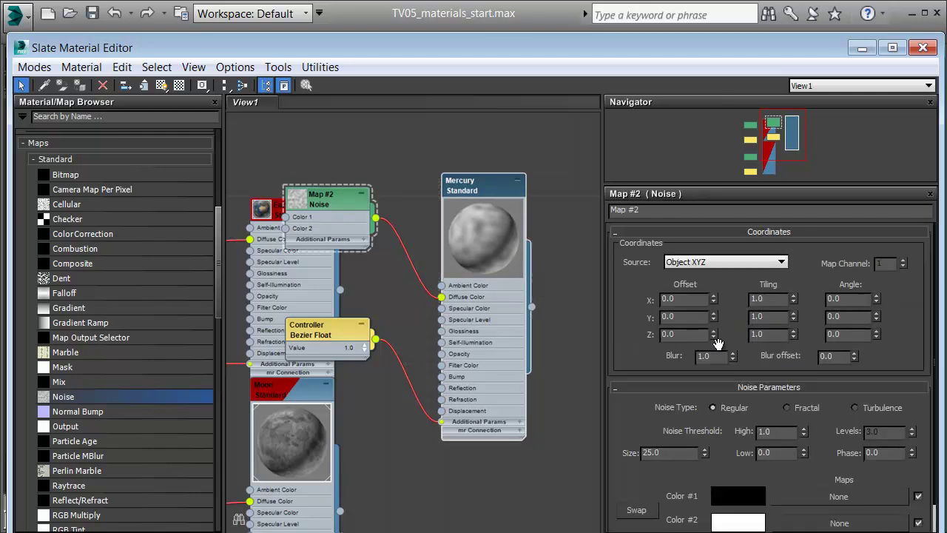
left_click_drag(639, 348, 637, 307)
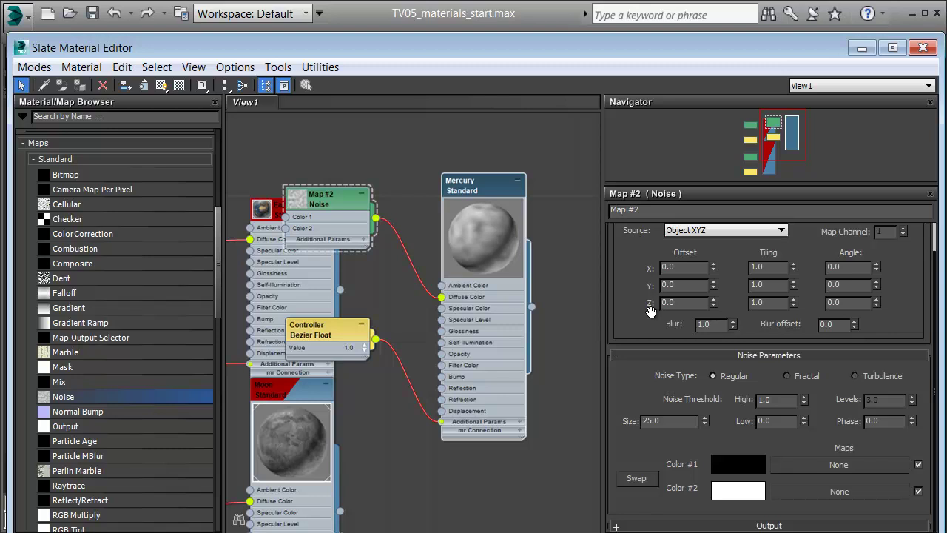
left_click(730, 465)
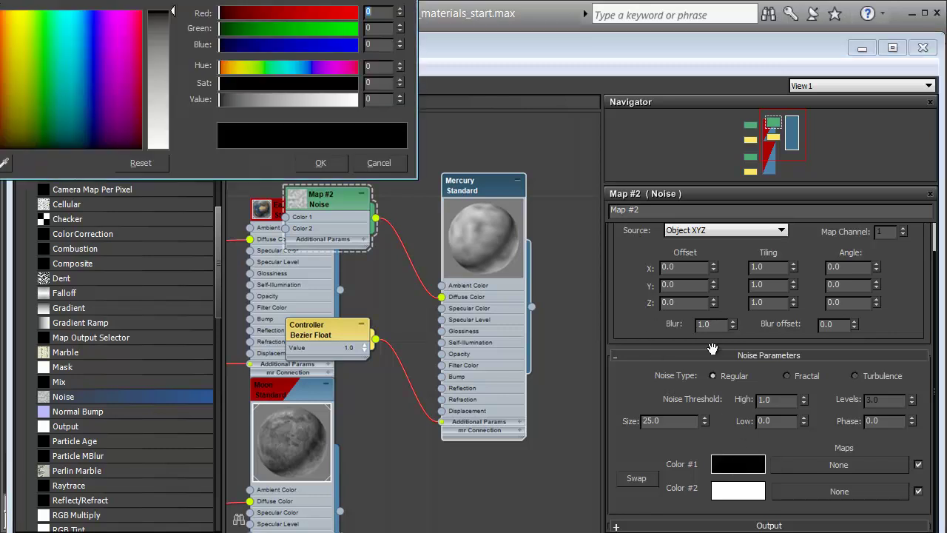
left_click_drag(258, 0, 376, 61)
left_click(276, 119)
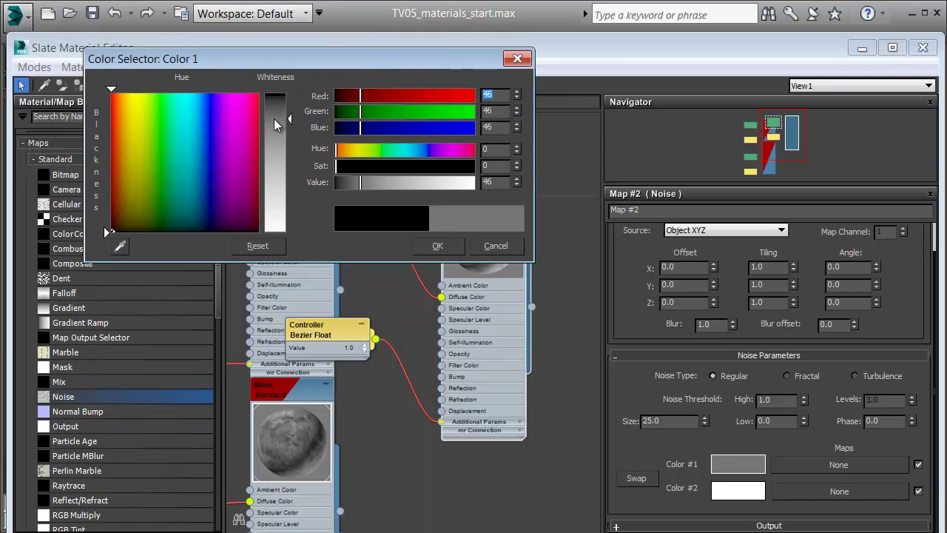
left_click(760, 498)
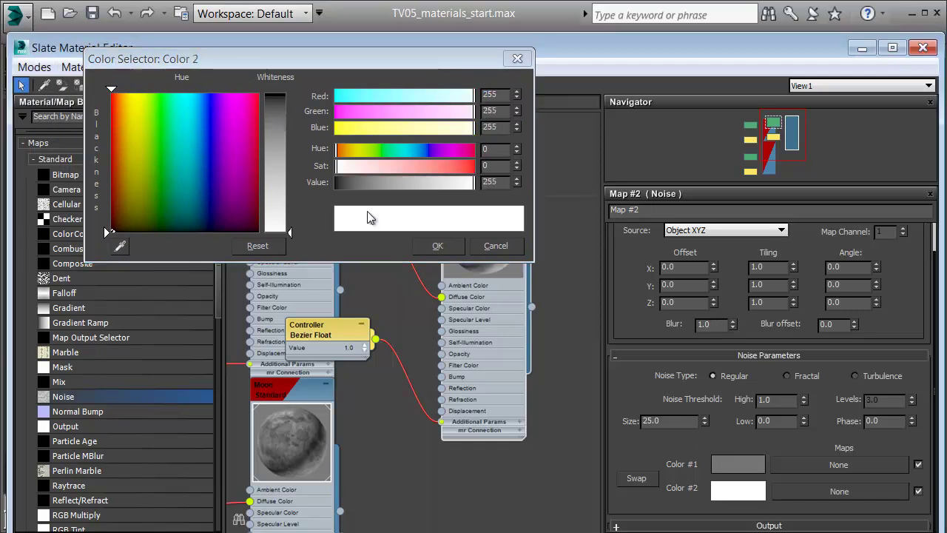
left_click(277, 206)
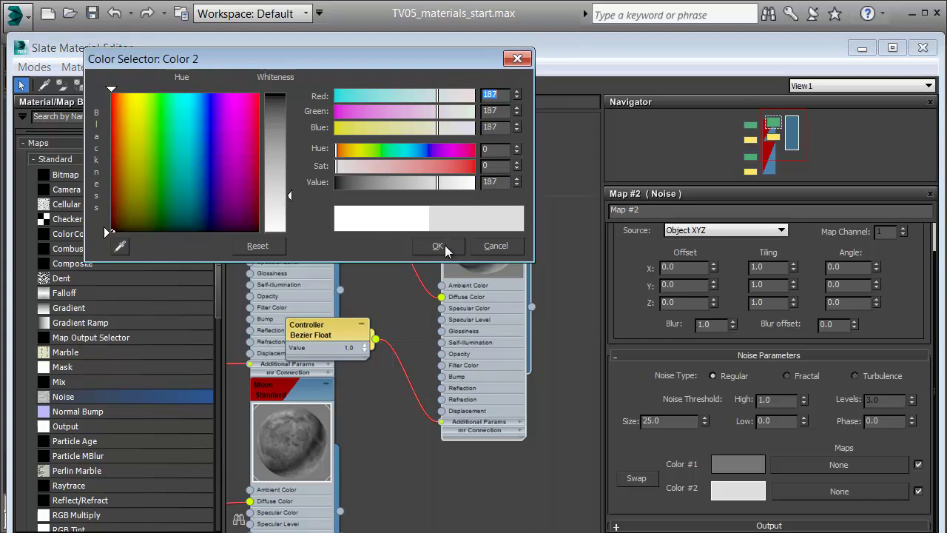
left_click(438, 246)
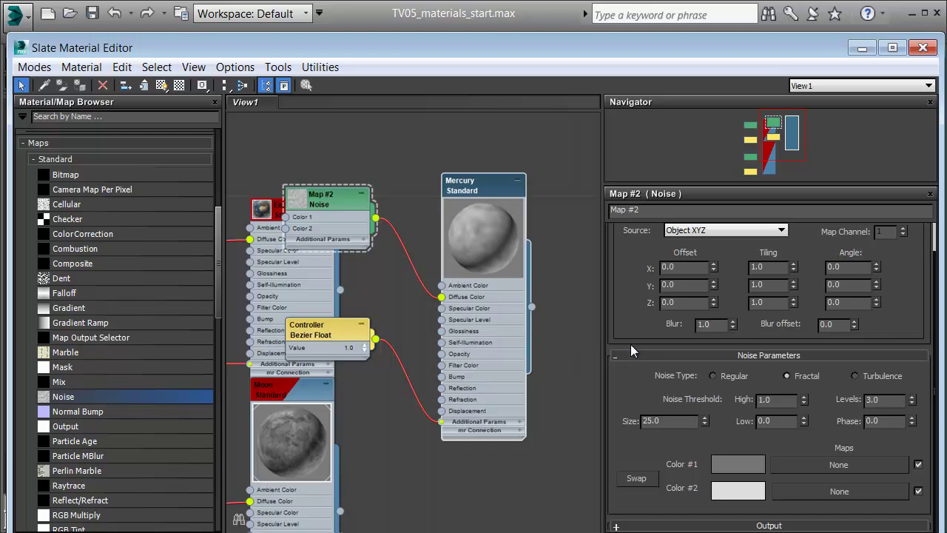
Enable viewport display of the Mercury material, assign it to the small sphere nearest the sun, and inspect that sphere up close.
left_click(161, 85)
mouse_move(335, 39)
left_mouse_down()
mouse_move(400, 333)
mouse_move(413, 347)
left_mouse_up()
scroll(317, 205, "up", 5)
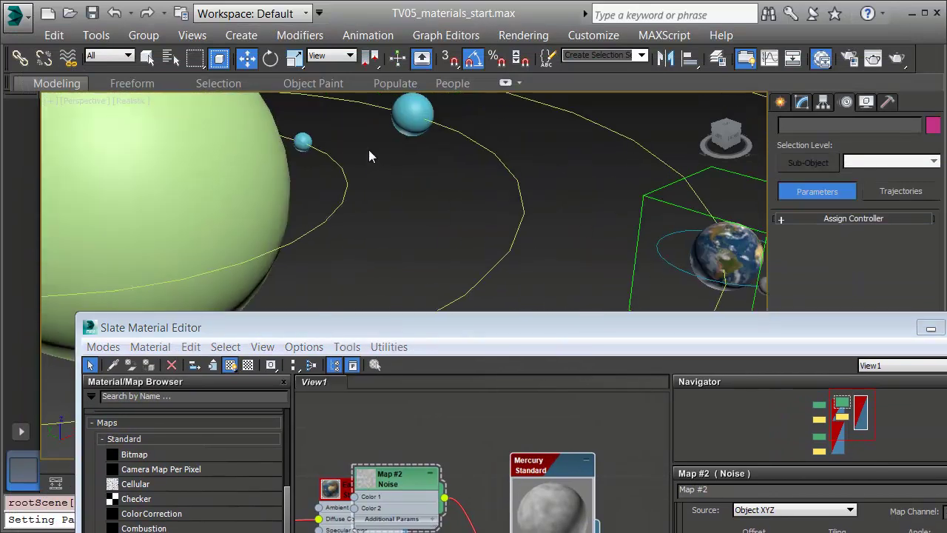
left_click(303, 141)
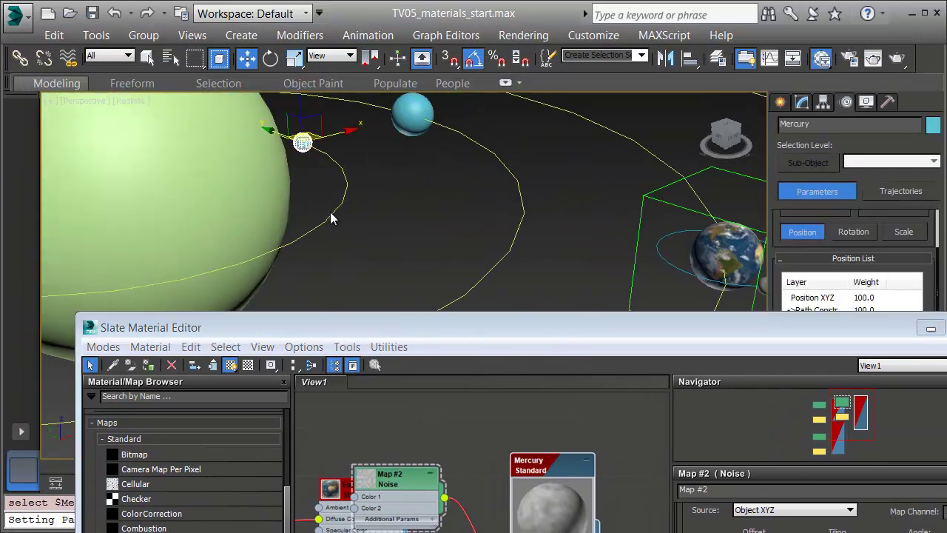
left_click(148, 365)
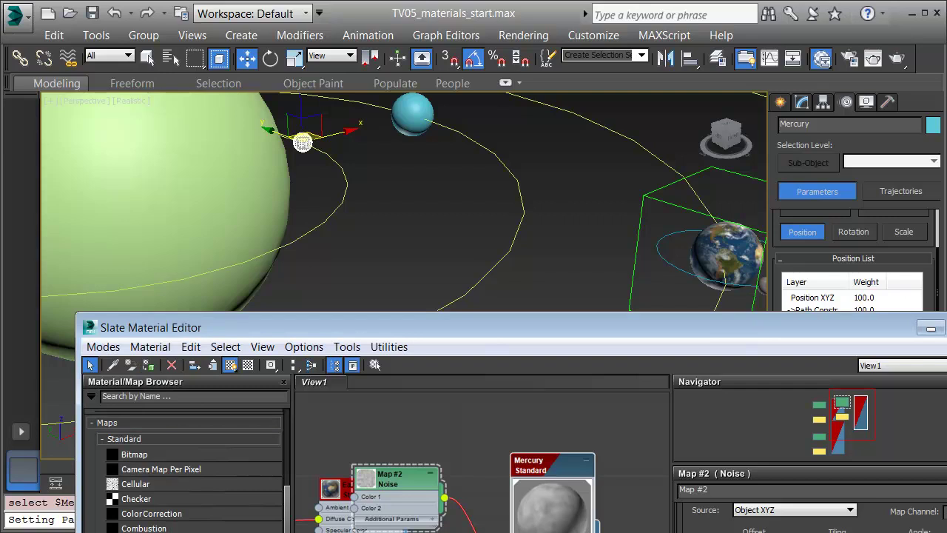
key("m")
key("z")
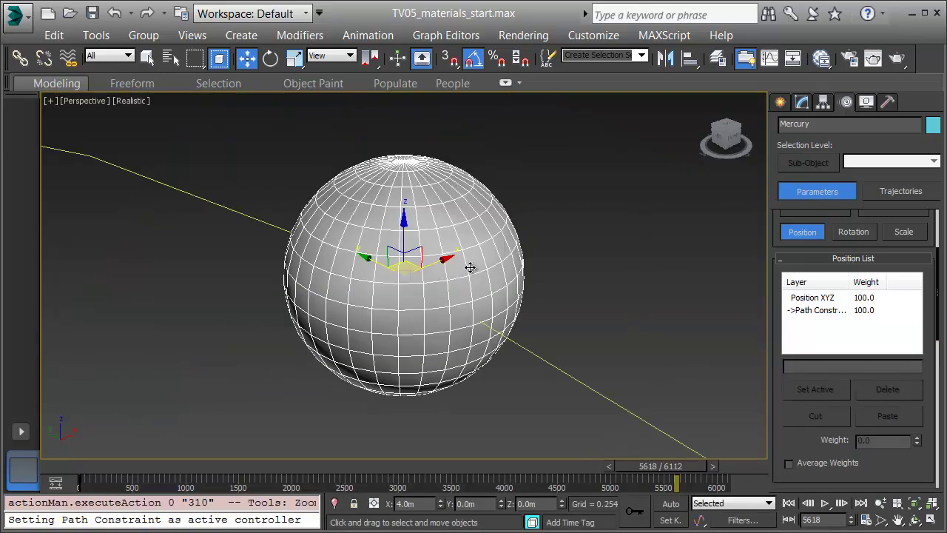
left_click(591, 235)
key("z")
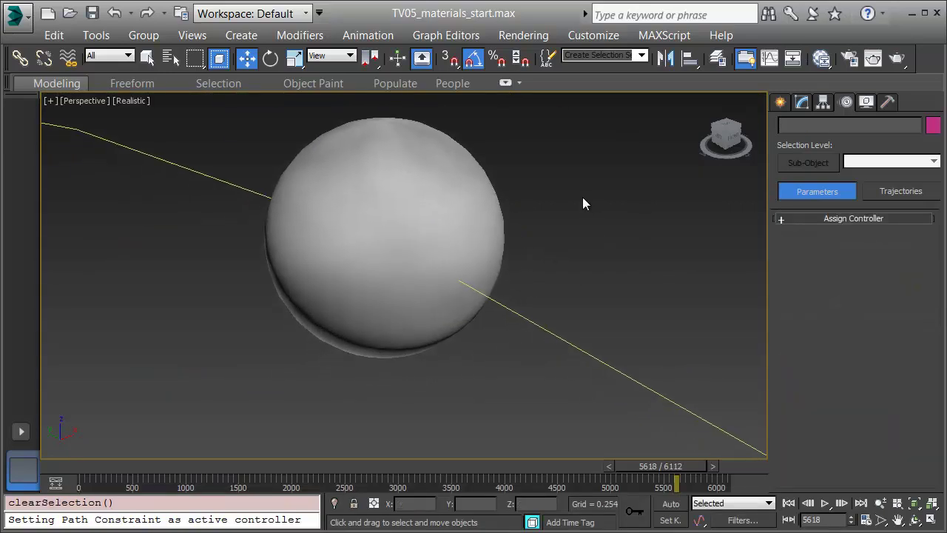
Return the animation to frame 0, then select the Saturn sphere and frame it in the view.
scroll(591, 204, "down", 5)
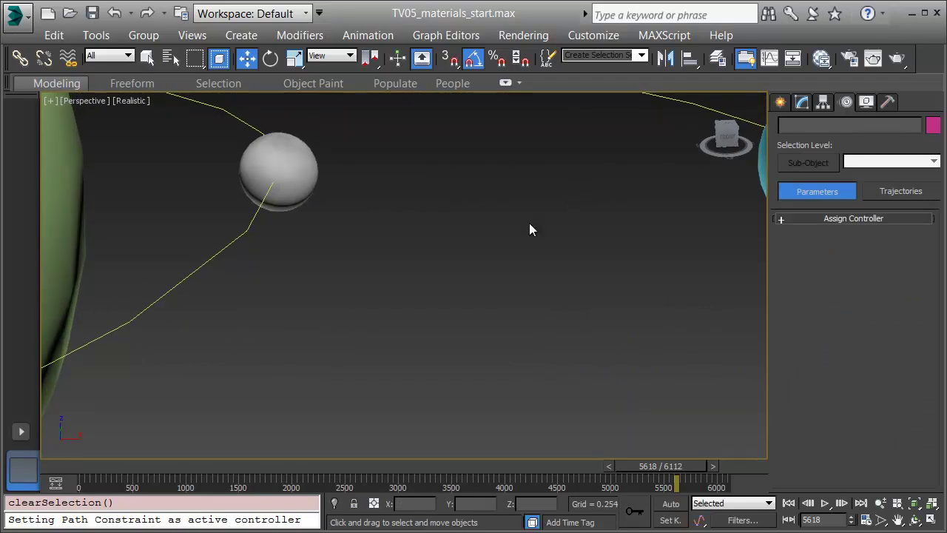
scroll(505, 219, "down", 5)
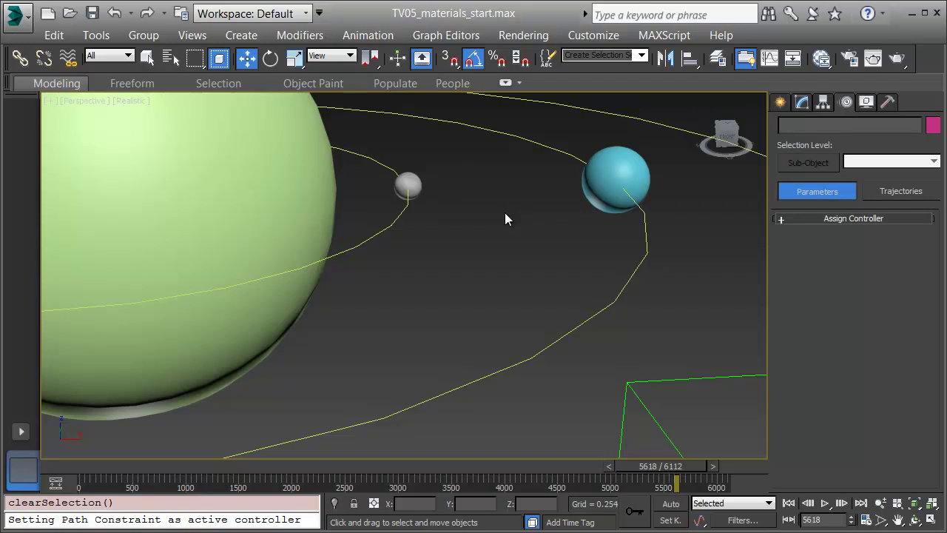
scroll(522, 278, "down", 10)
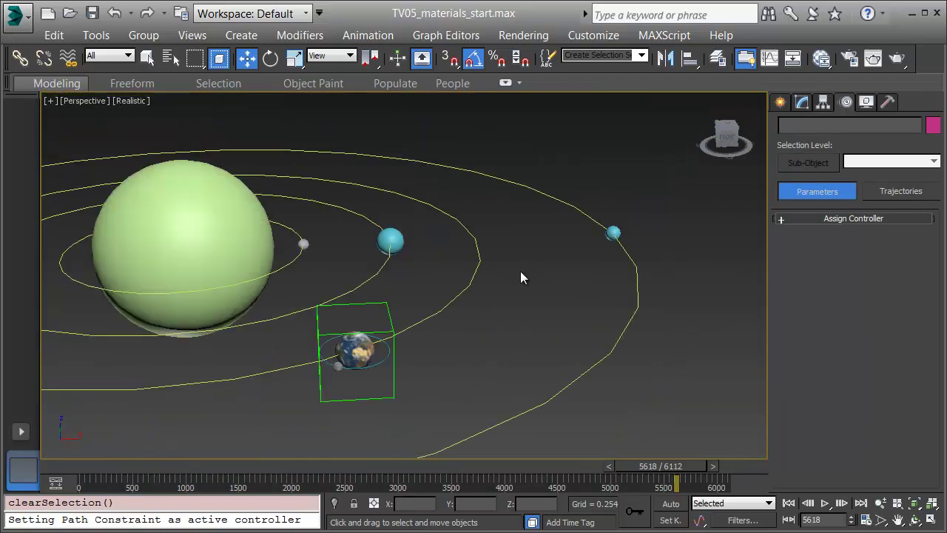
scroll(521, 277, "down", 10)
middle_click_drag(357, 305, 240, 314)
left_click_drag(680, 470, 81, 466)
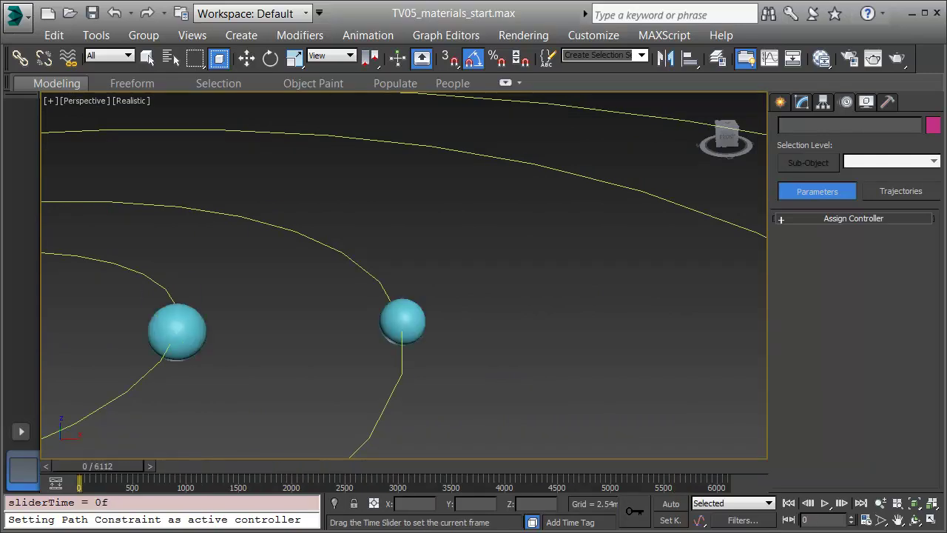
left_click(417, 325)
key("z")
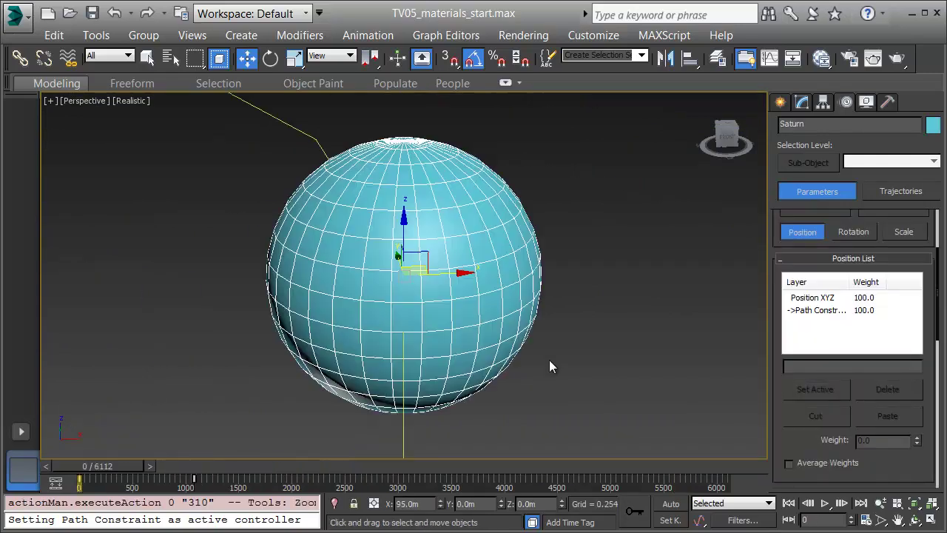
Create a thin Tube beside Saturn with Radius 1 about 6.34 m, Radius 2 about 4.9 m and height about 0.02 m.
left_click(781, 103)
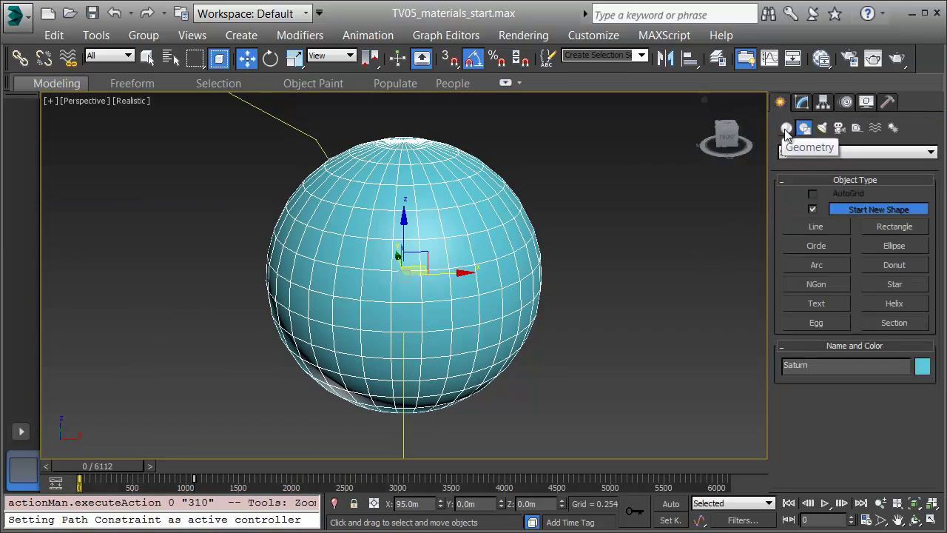
left_click(785, 128)
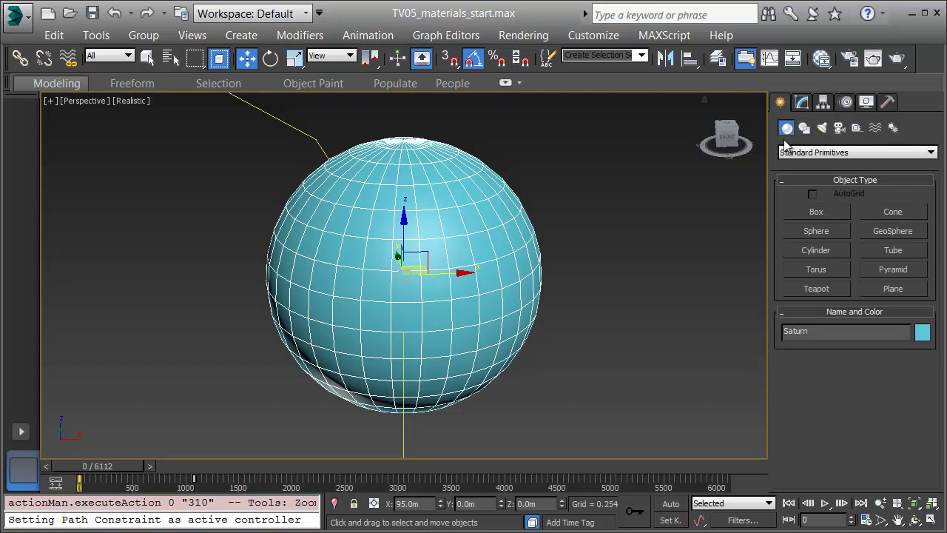
left_click(880, 249)
left_click_drag(603, 344, 857, 392)
left_click(750, 361)
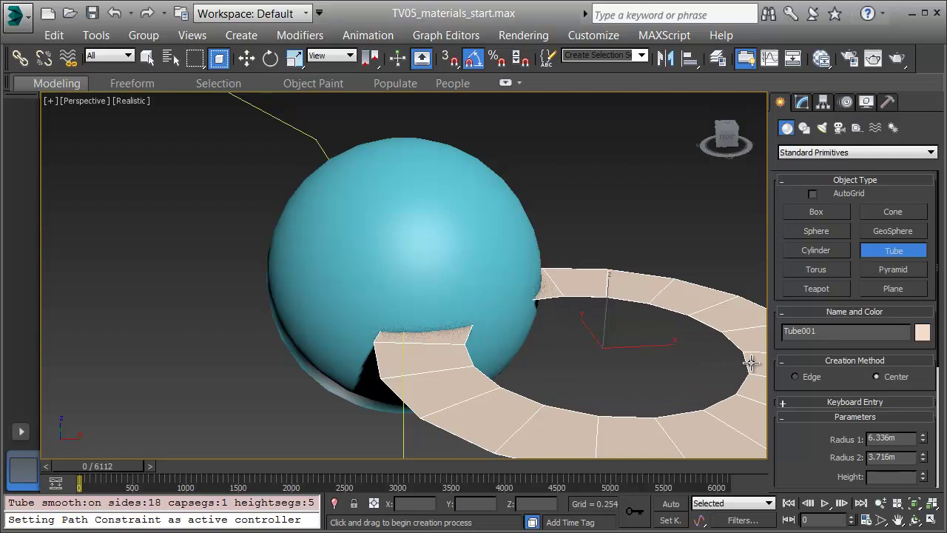
left_click(766, 363)
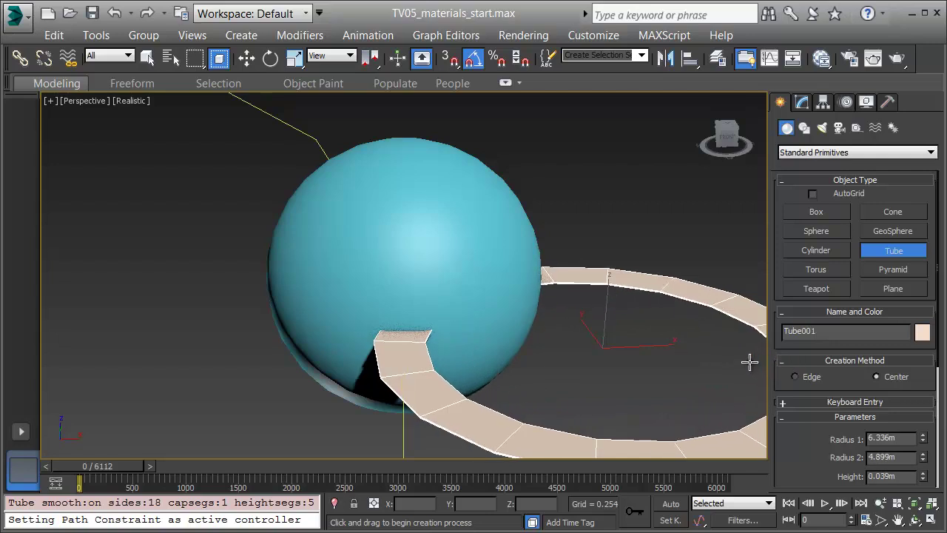
left_click(694, 367)
Set the tube's height segments to 1 and its sides to 24.
left_click(804, 104)
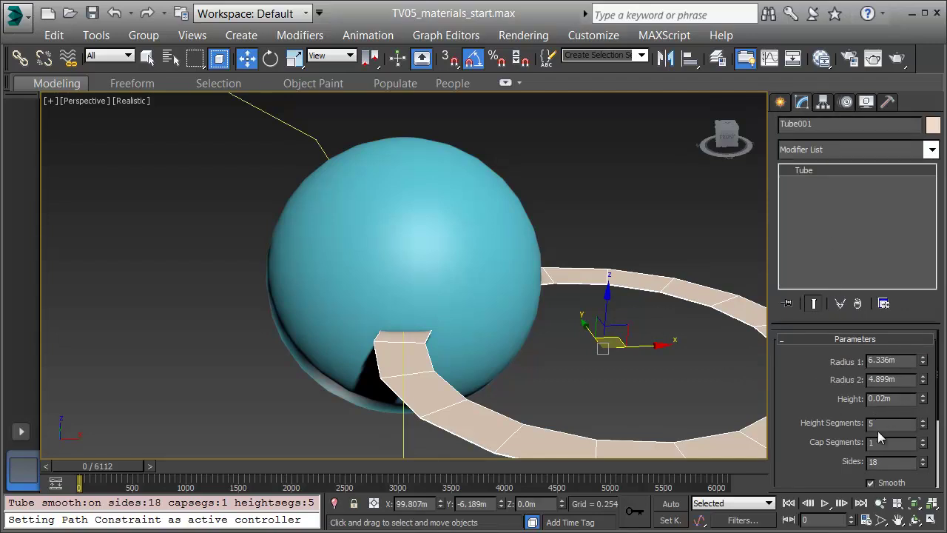
right_click(923, 425)
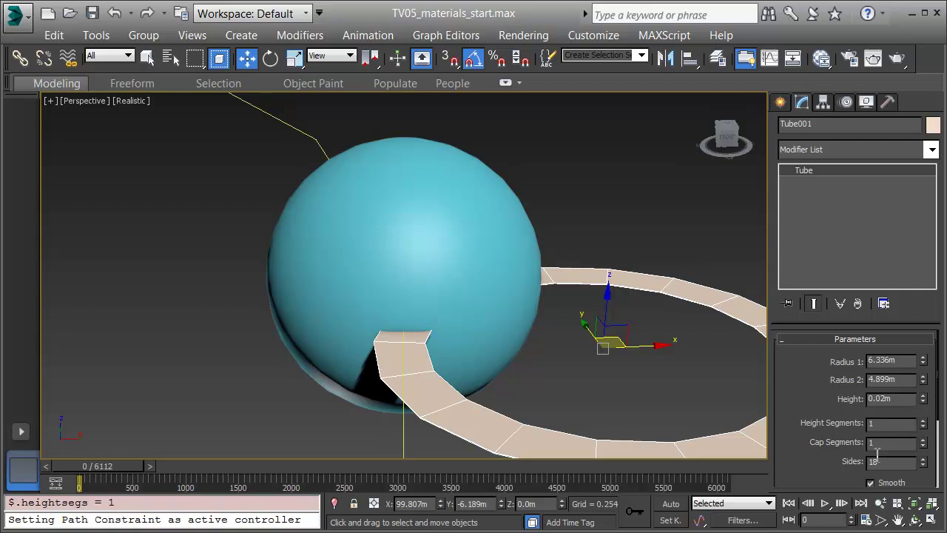
double_click(874, 460)
type("24")
key("Return")
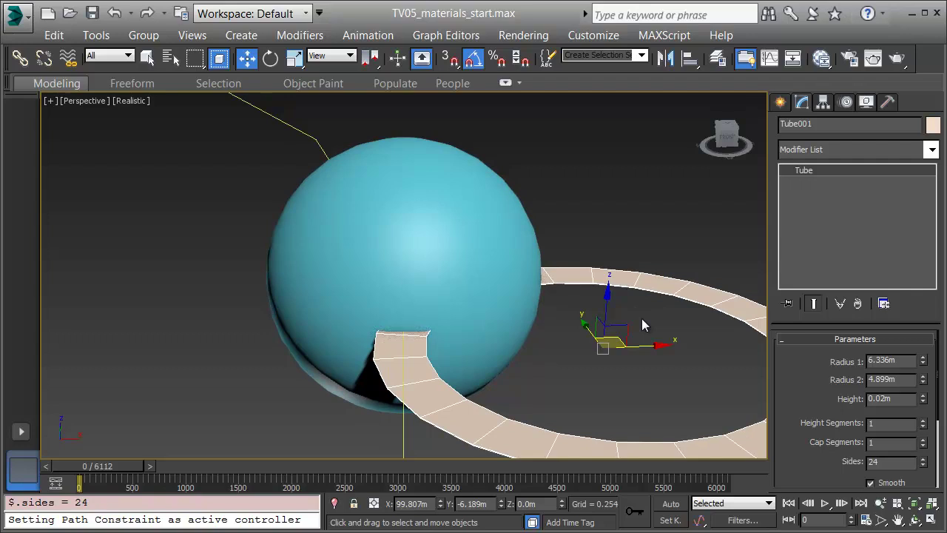
Align the tube to Saturn's center and enlarge Radius 1 to about 8.17 m and Radius 2 to about 6.61 m.
left_click(668, 60)
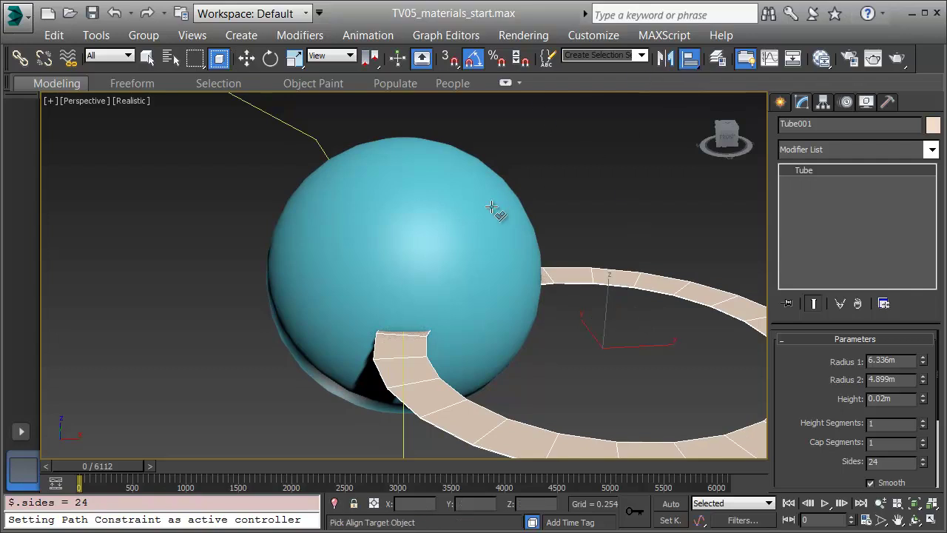
left_click(495, 206)
left_click(636, 437)
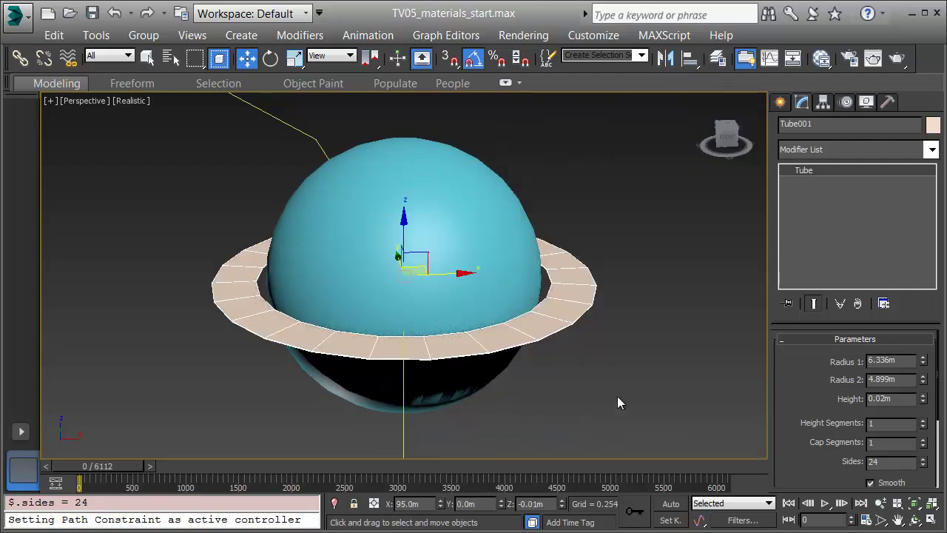
left_click_drag(923, 359, 924, 337)
left_click_drag(922, 383, 922, 353)
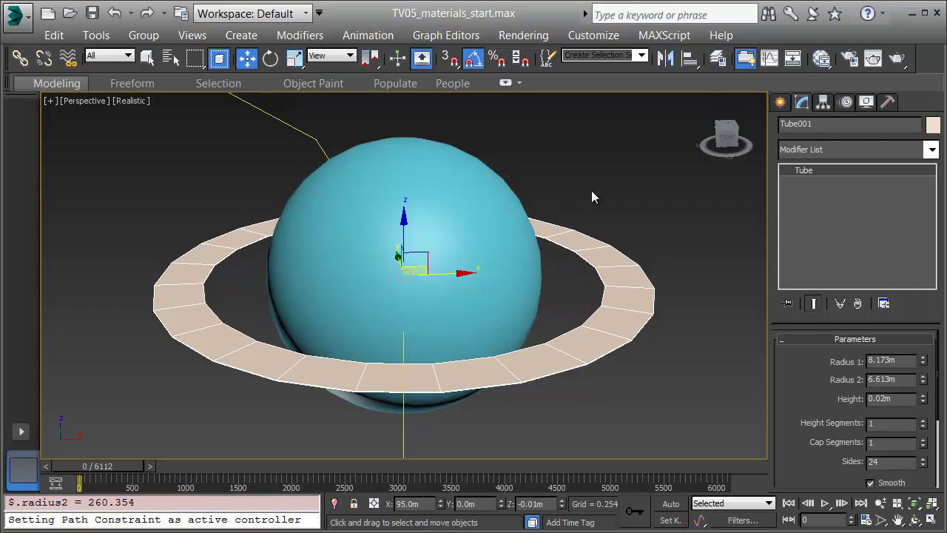
Rename the tube around Saturn as Saturn rings.
double_click(835, 126)
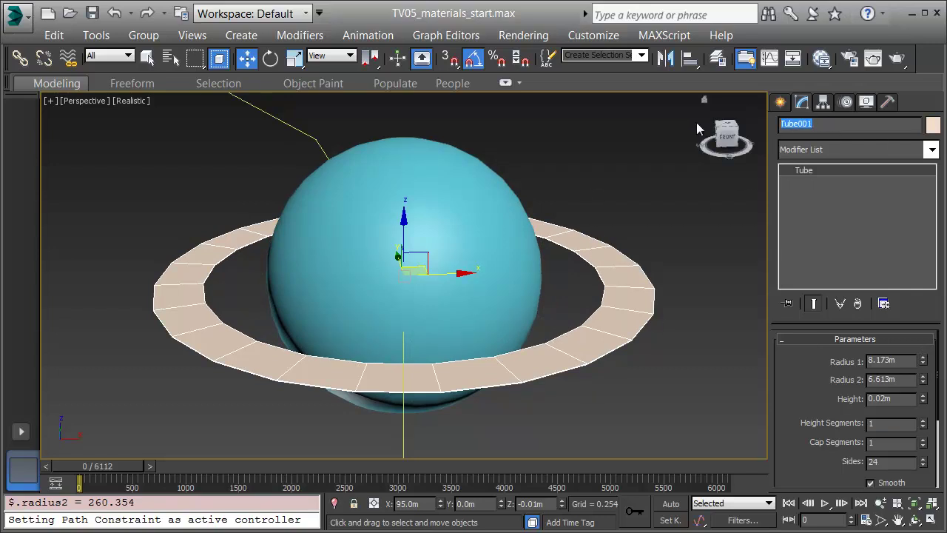
type("Saturn ring")
key("Return")
left_click(833, 124)
type("s")
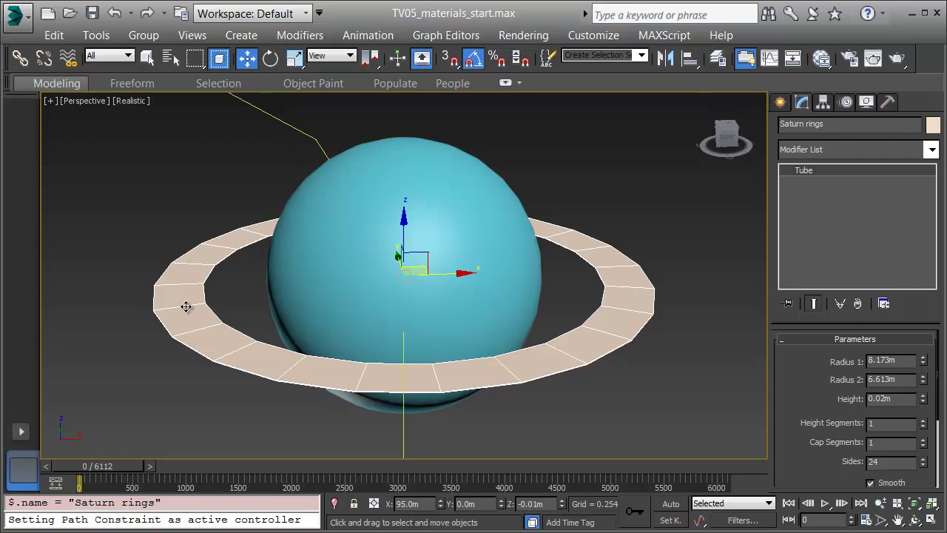
Link the Saturn rings to the Saturn sphere as its child.
left_click(20, 59)
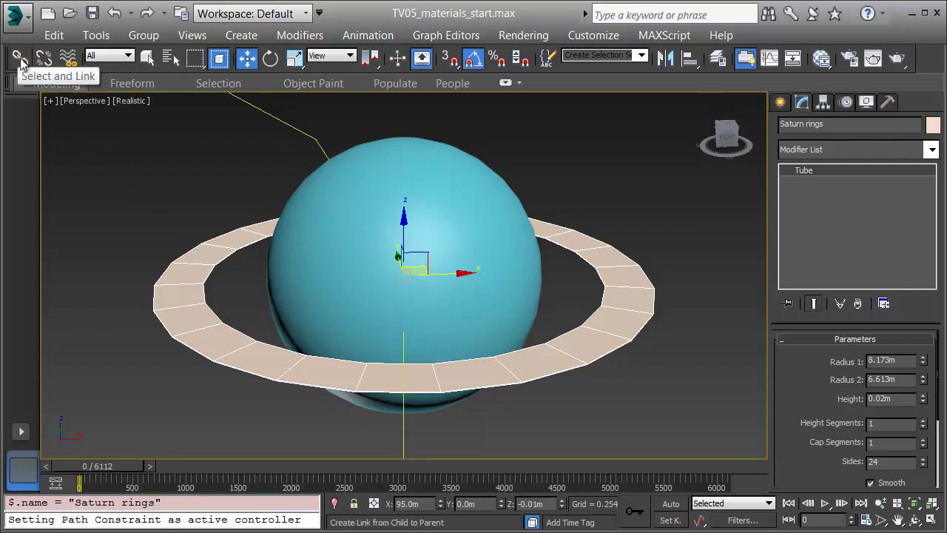
left_click_drag(162, 294, 287, 284)
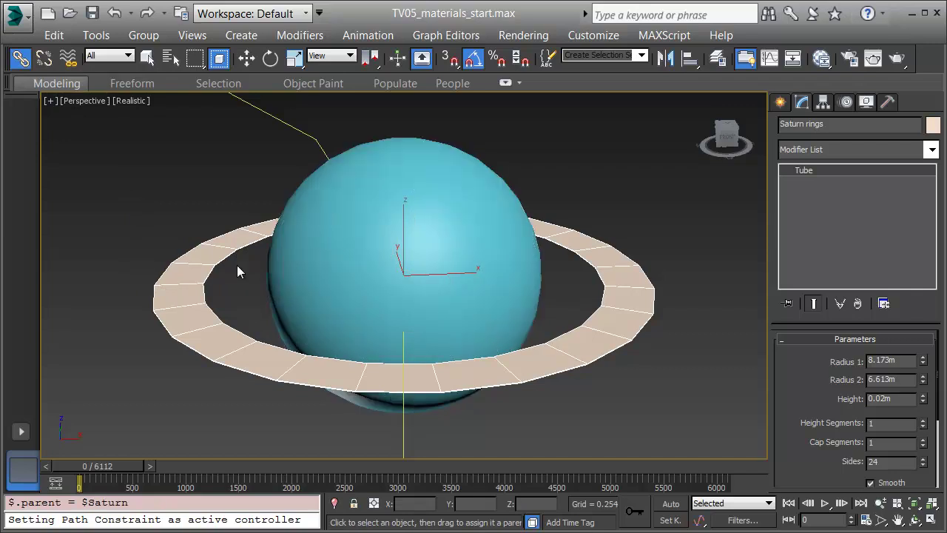
key("w")
Select the Venus sphere between Mercury and Earth and open the Slate Material Editor.
scroll(563, 281, "down", 6)
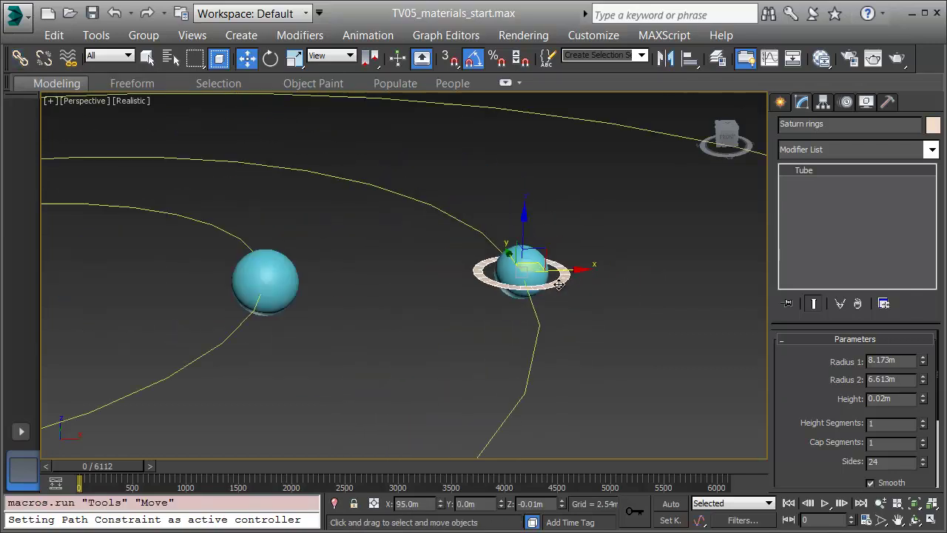
middle_click_drag(582, 328, 640, 275)
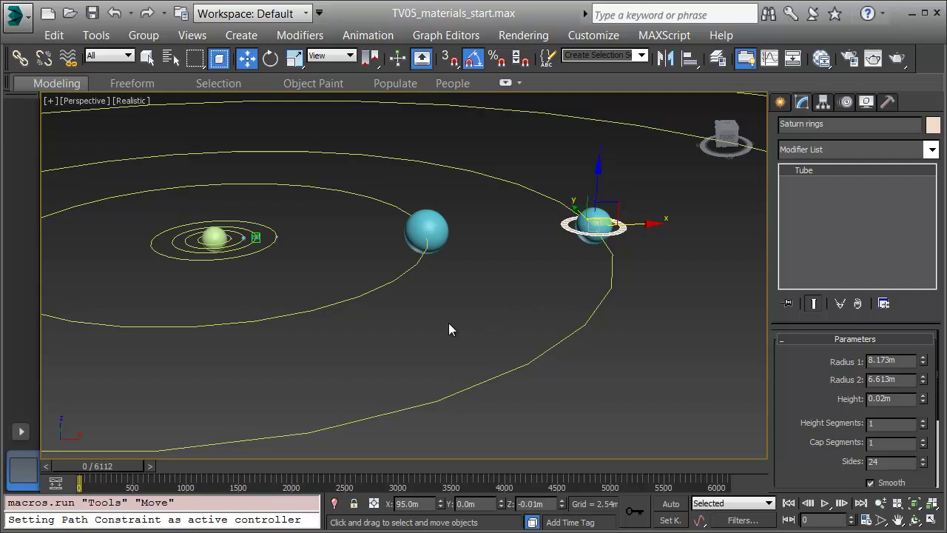
middle_click_drag(336, 284, 429, 299)
scroll(342, 265, "up", 10)
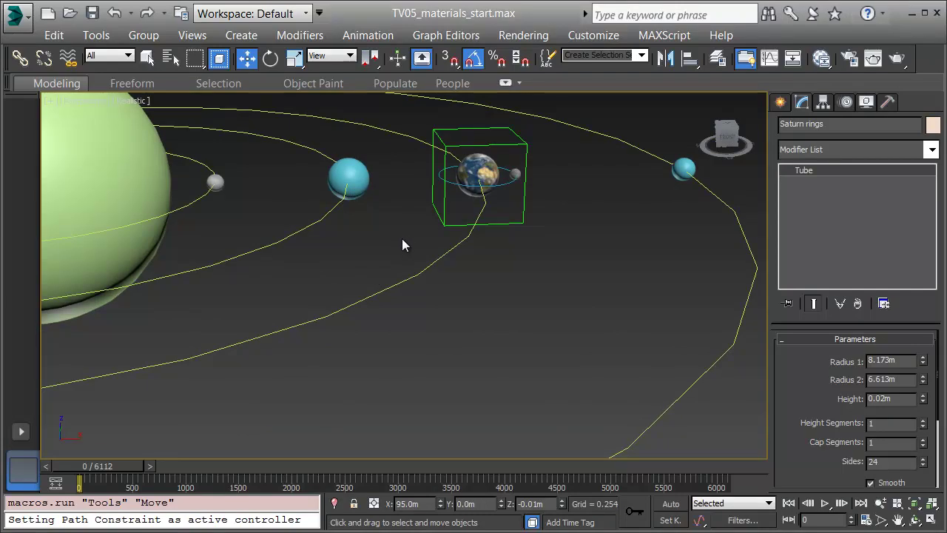
scroll(404, 259, "up", 5)
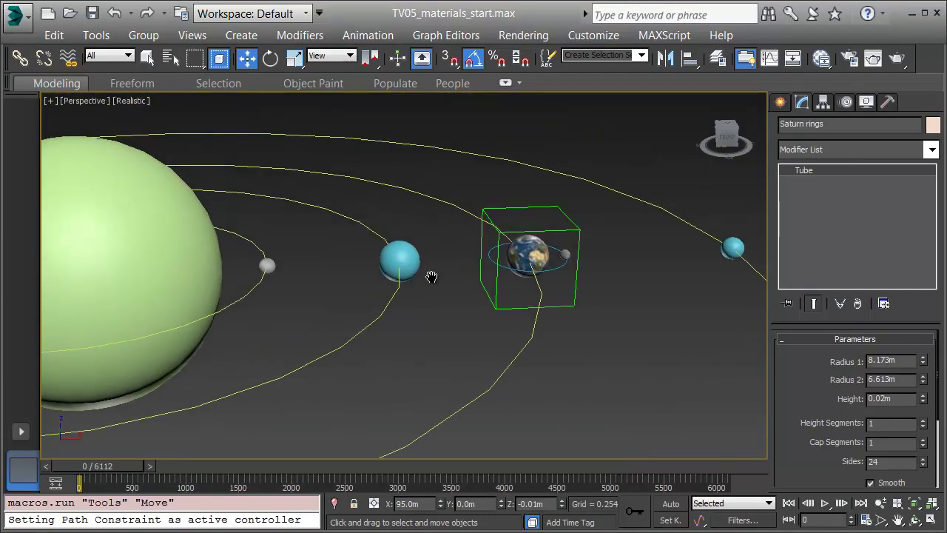
left_click(418, 245)
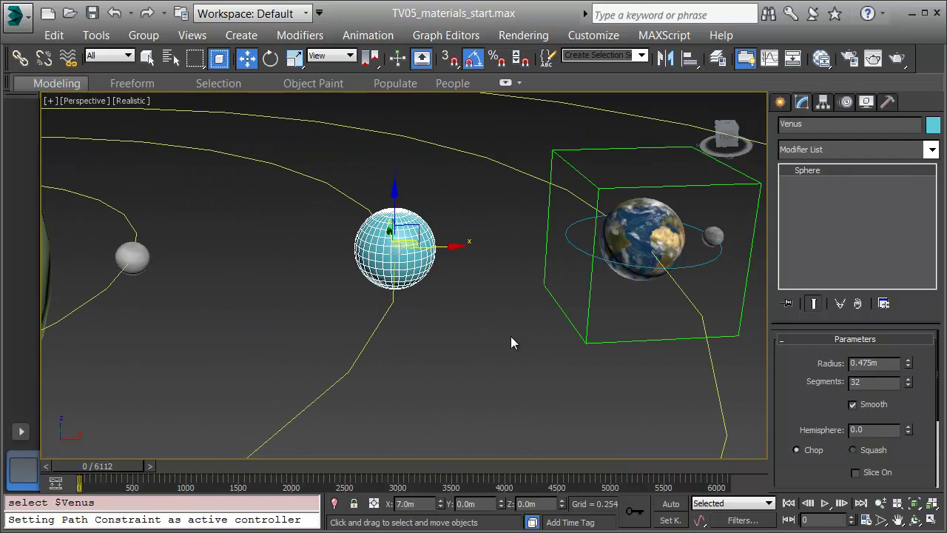
key("m")
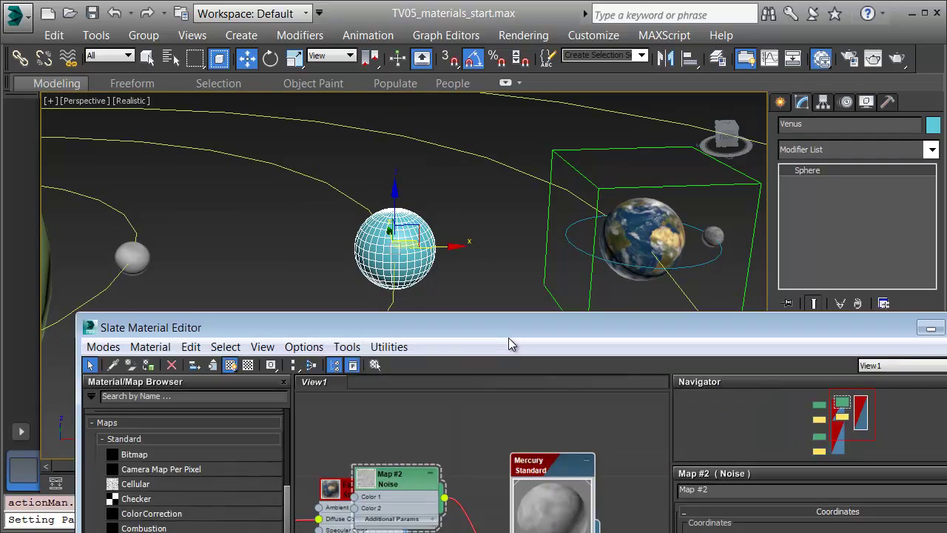
Add a new Standard material node in an empty area of the node view below the Mercury material.
left_click_drag(507, 327, 449, 40)
middle_click_drag(519, 457, 364, 232)
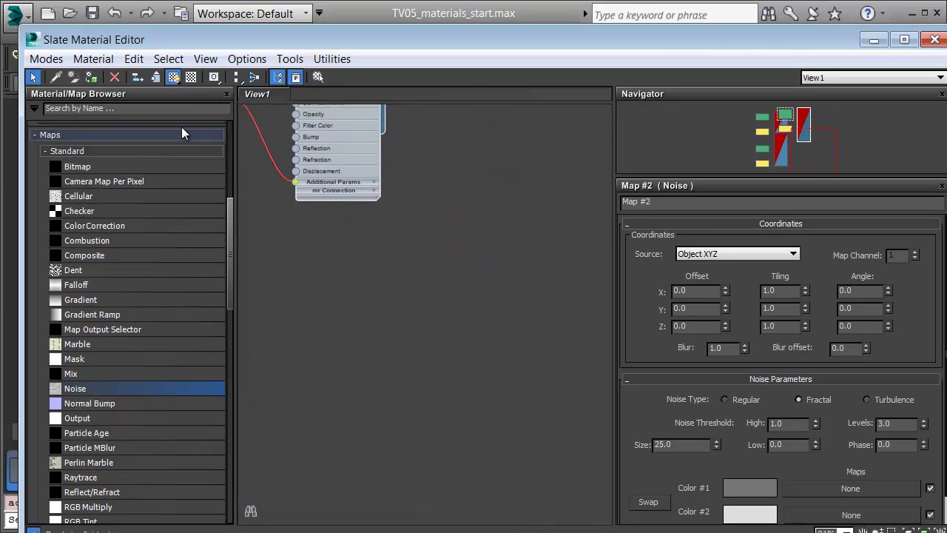
scroll(229, 211, "up", 5)
left_click(111, 229)
left_click_drag(508, 293, 508, 294)
scroll(231, 237, "down", 6)
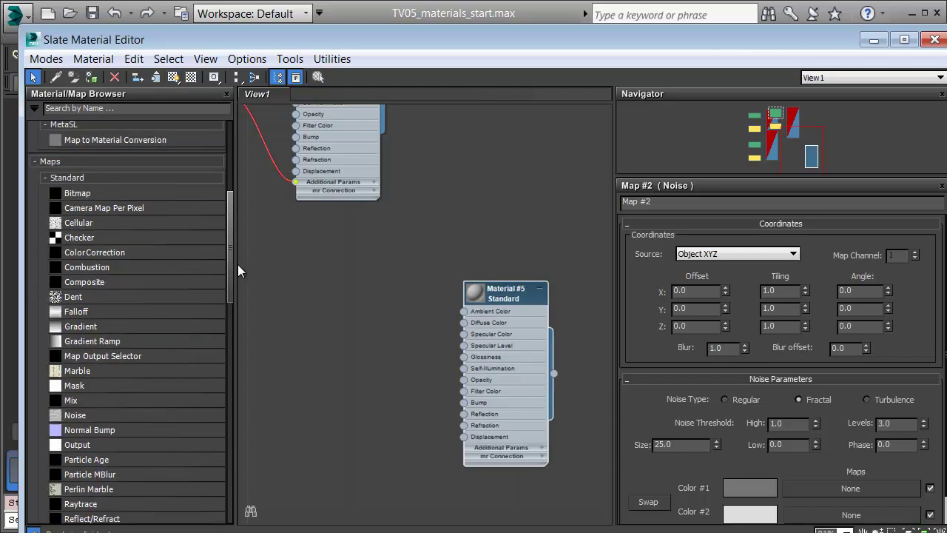
Connect a Perlin Marble map to the new material's Diffuse Color, show the map's parameters and enlarge the material preview.
left_click(111, 396)
left_click_drag(447, 332, 464, 323)
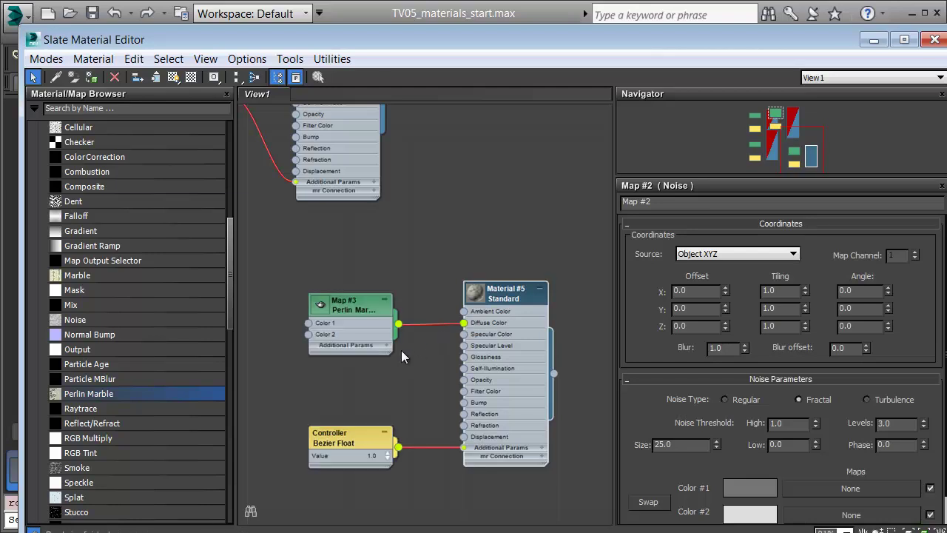
double_click(354, 306)
double_click(474, 294)
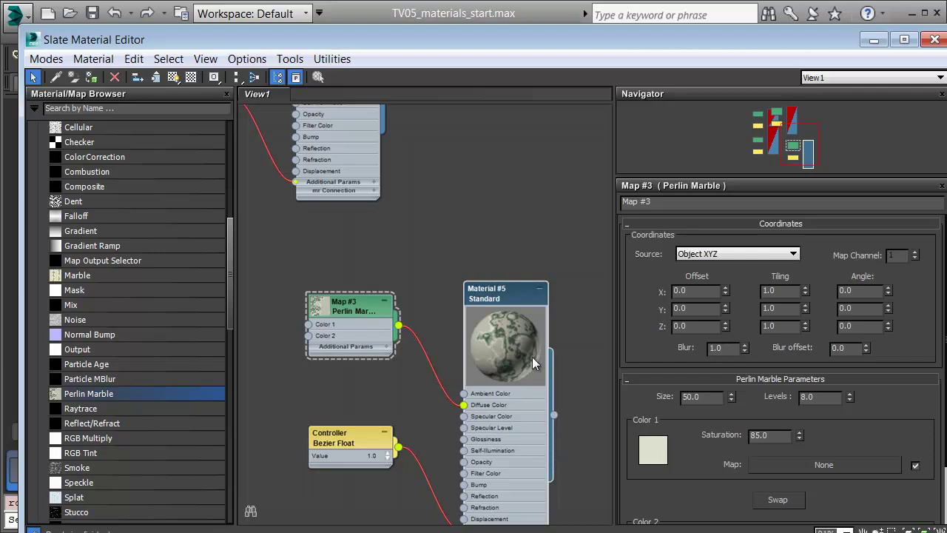
Darken the Perlin Marble map's Color 1 to a muted beige with a value of about 111 and set its levels to 4.
scroll(732, 414, "down", 3)
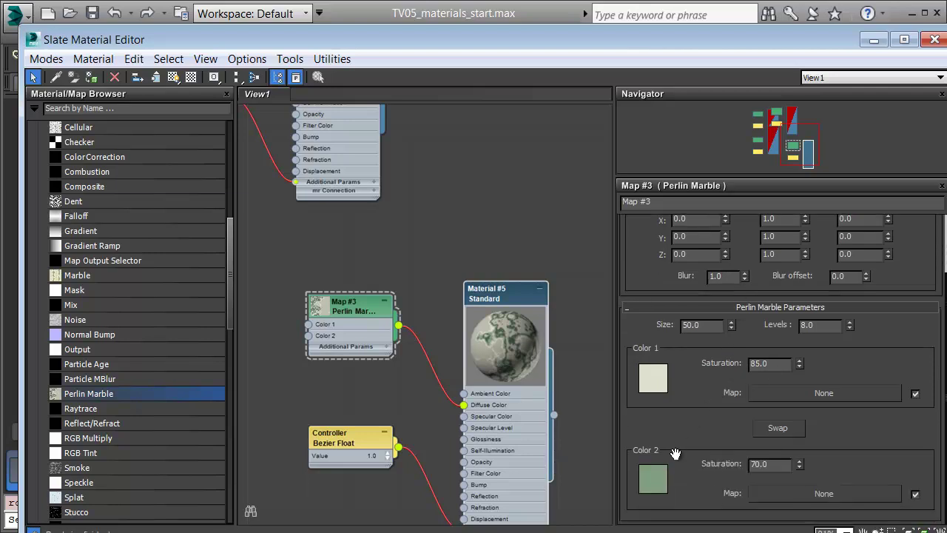
left_click(656, 385)
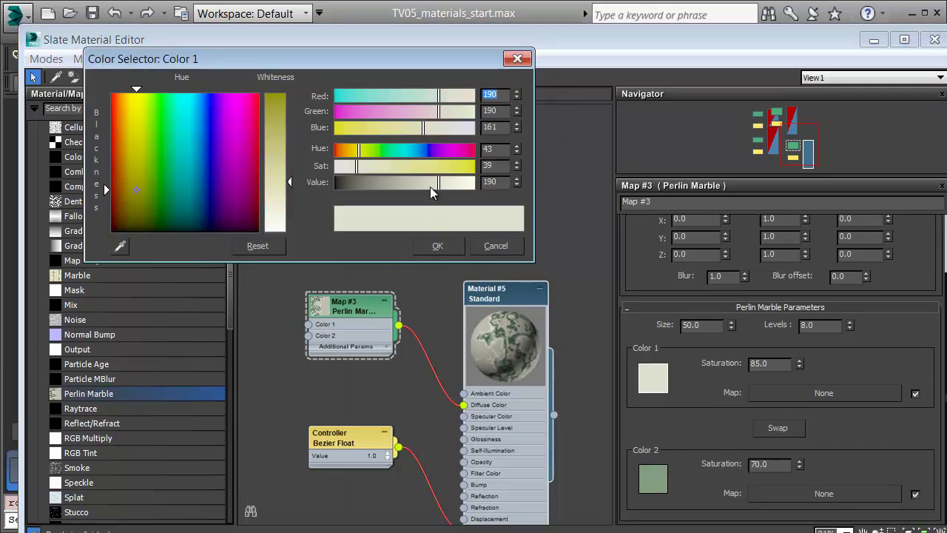
left_click_drag(430, 186, 421, 182)
left_click_drag(362, 166, 370, 167)
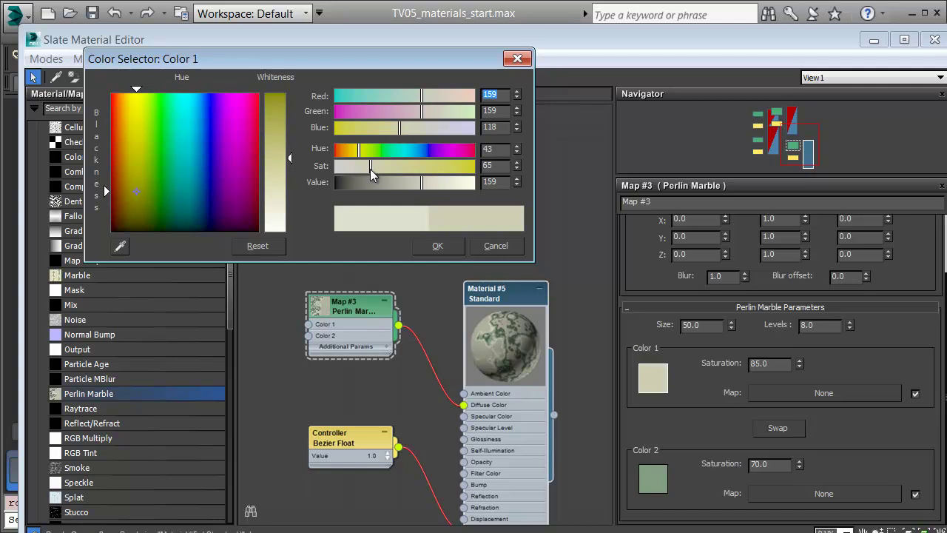
left_click(447, 246)
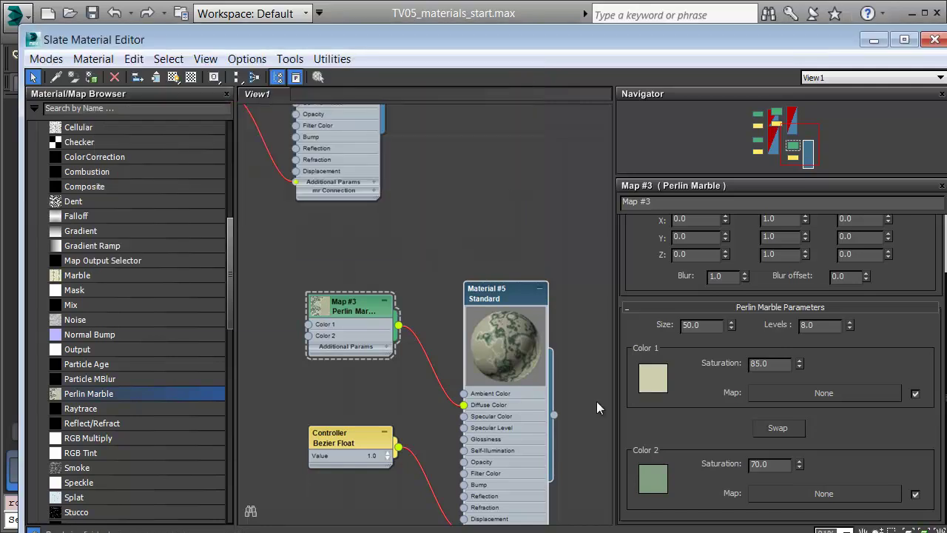
left_click(659, 483)
left_click(651, 377)
left_click_drag(426, 184, 395, 180)
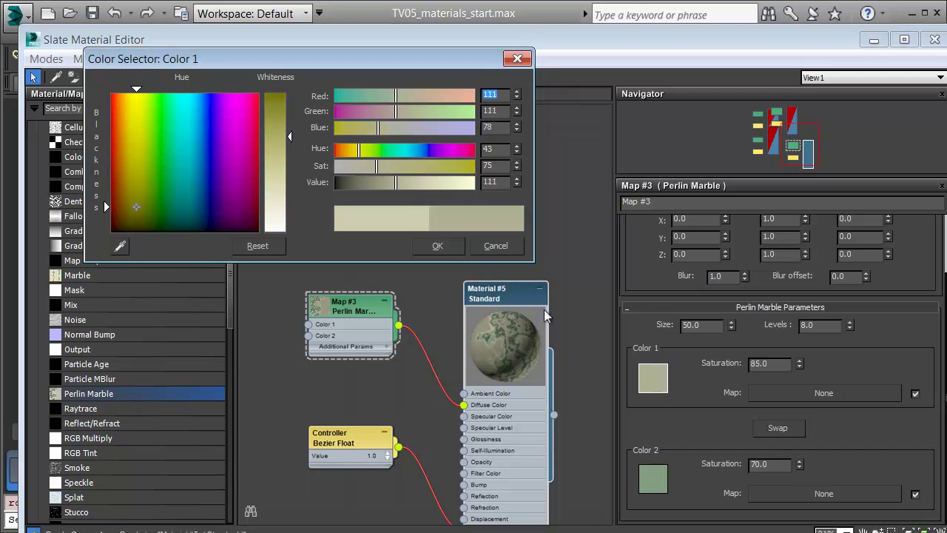
left_click(438, 246)
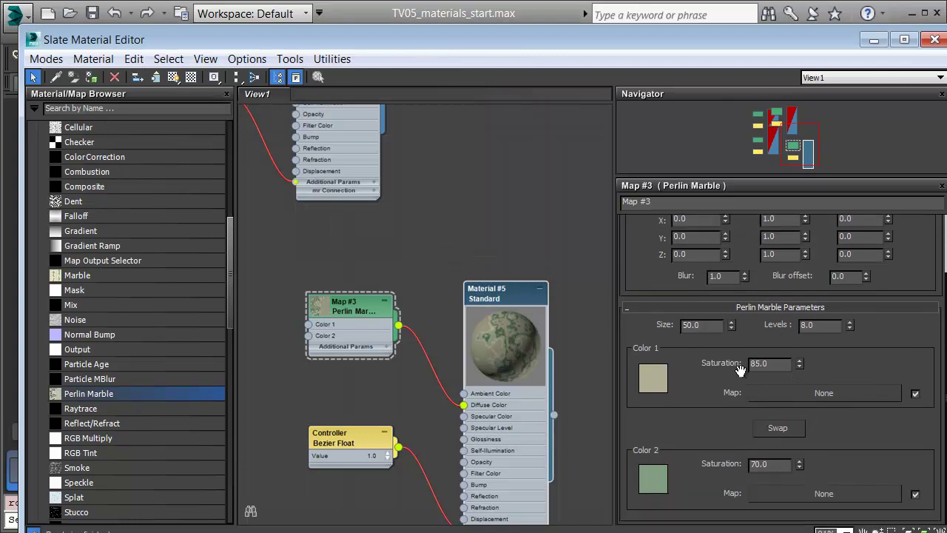
left_click(850, 328)
left_click(851, 327)
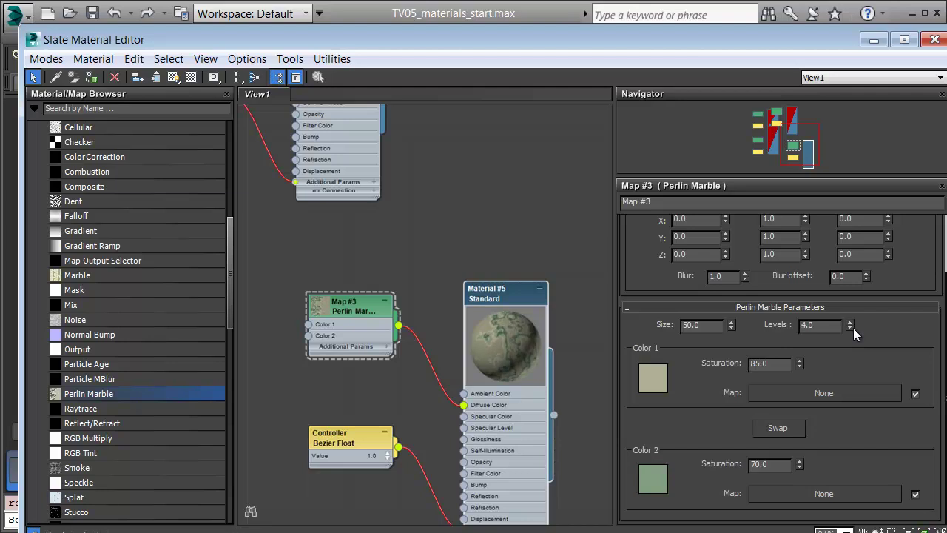
Assign the marble material to Venus, display its map in the viewport and deselect the sphere.
left_click_drag(314, 45, 538, 314)
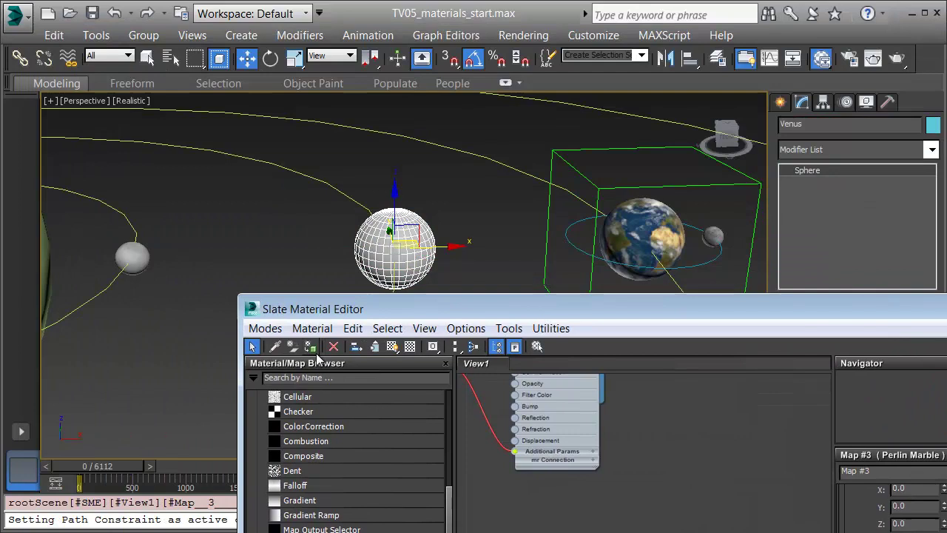
left_click(392, 347)
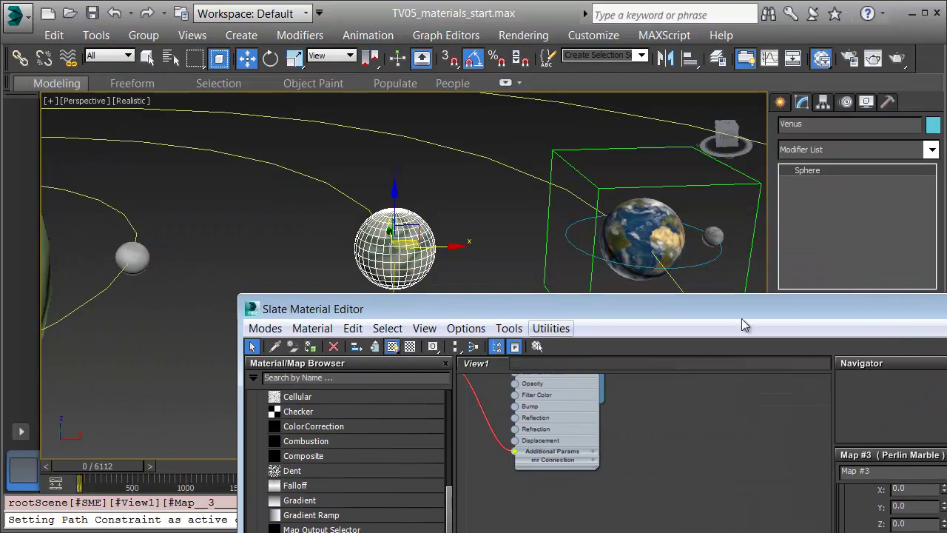
left_click_drag(562, 308, 402, 310)
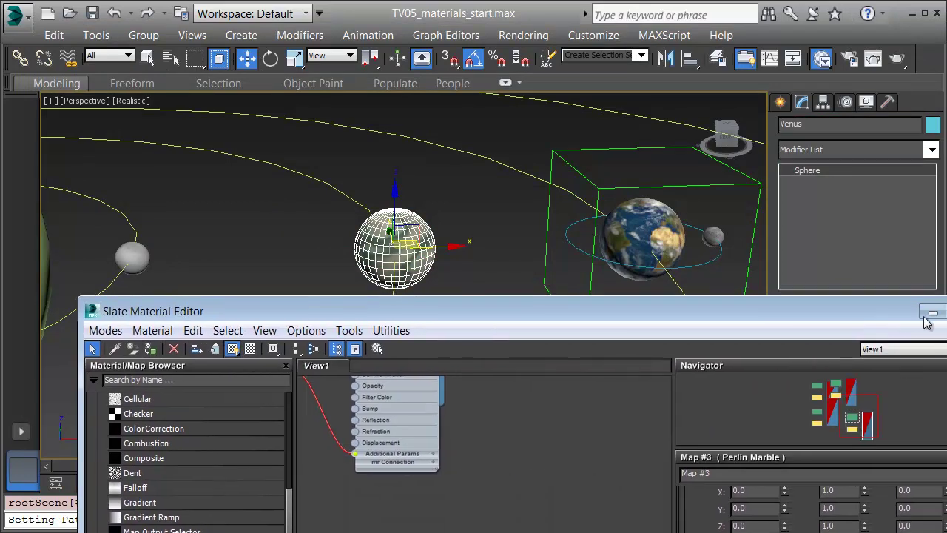
left_click(931, 318)
left_click(469, 296)
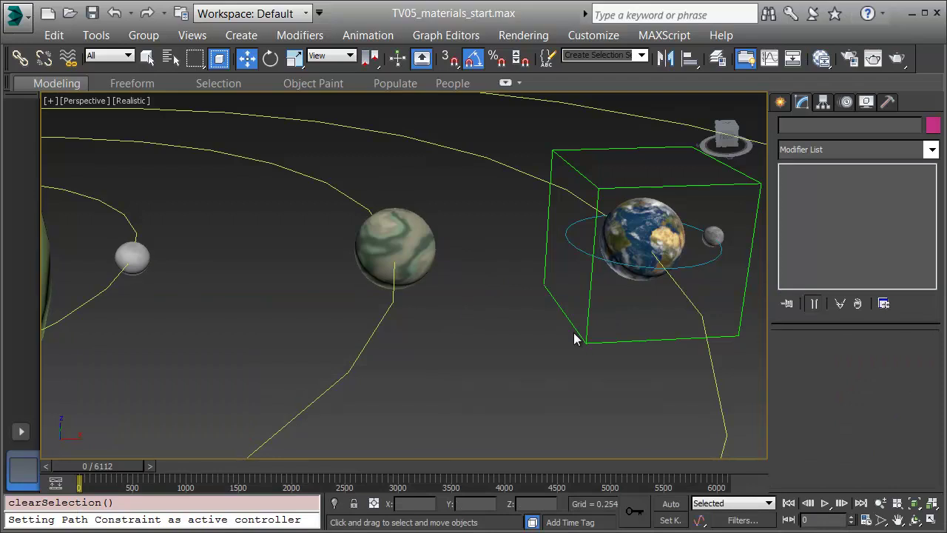
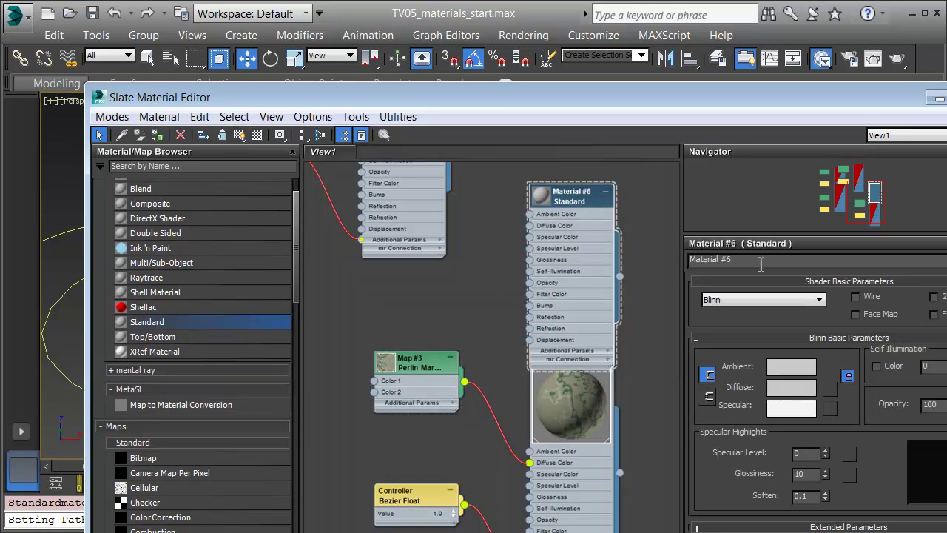
Name the new Standard material Sun, connect one Noise map to its Diffuse Color and Self-Illumination, and enlarge its preview.
type("Sun")
key("Return")
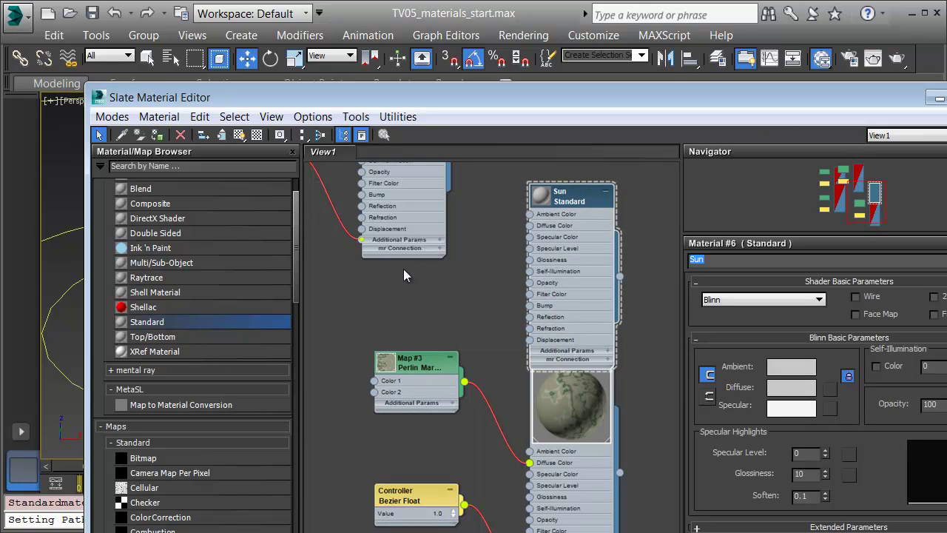
left_click_drag(297, 259, 292, 362)
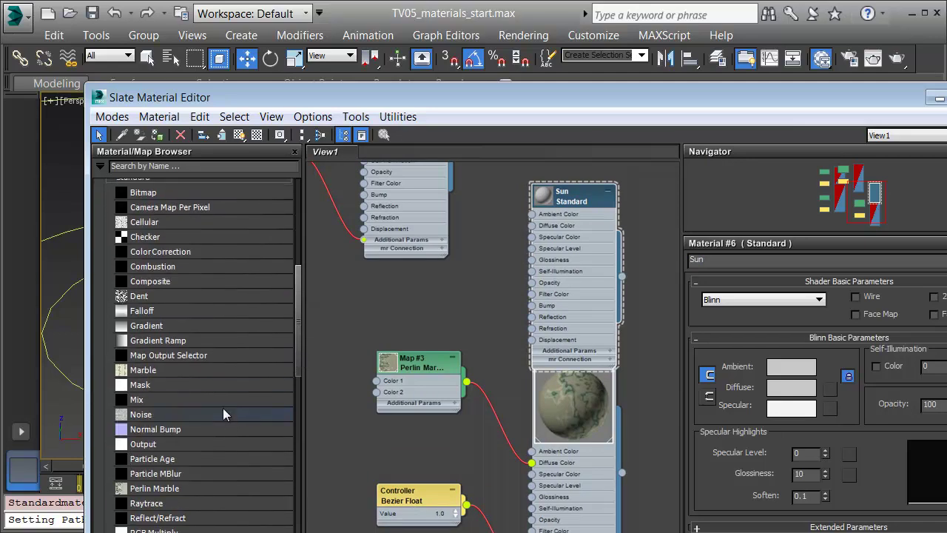
left_click_drag(150, 415, 532, 228)
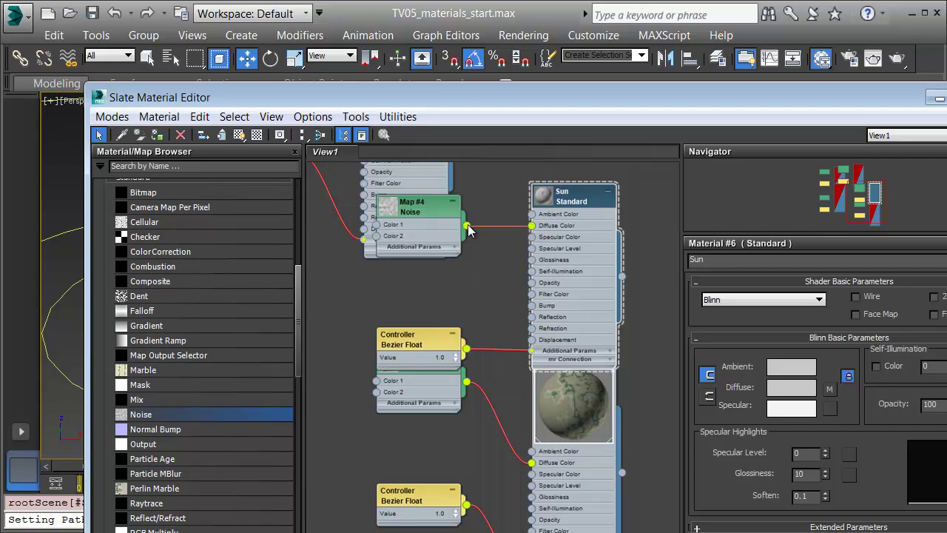
left_click_drag(469, 225, 531, 271)
double_click(543, 195)
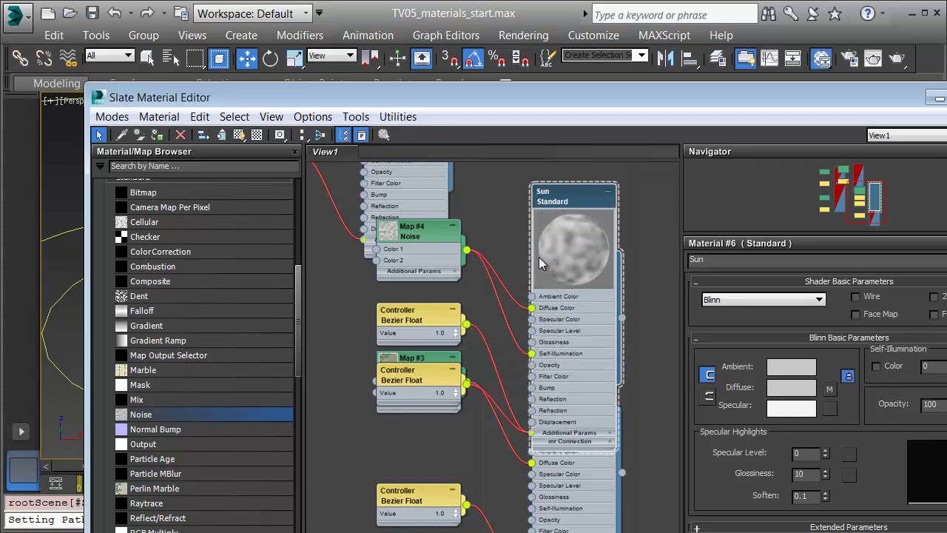
Set Color 1 of the Sun's Noise map to a bright, saturated yellow-orange.
left_click(830, 392)
scroll(745, 402, "down", 2)
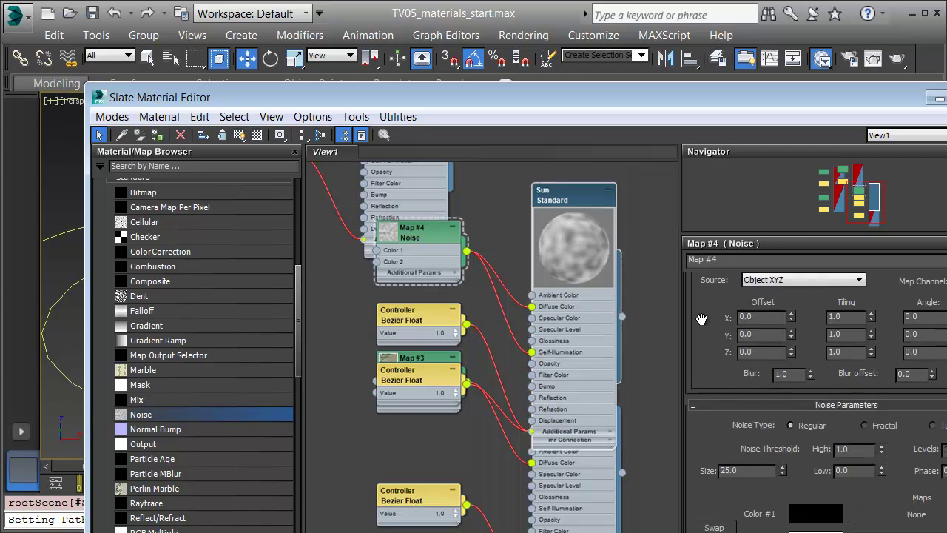
scroll(703, 317, "up", 2)
left_click(744, 282)
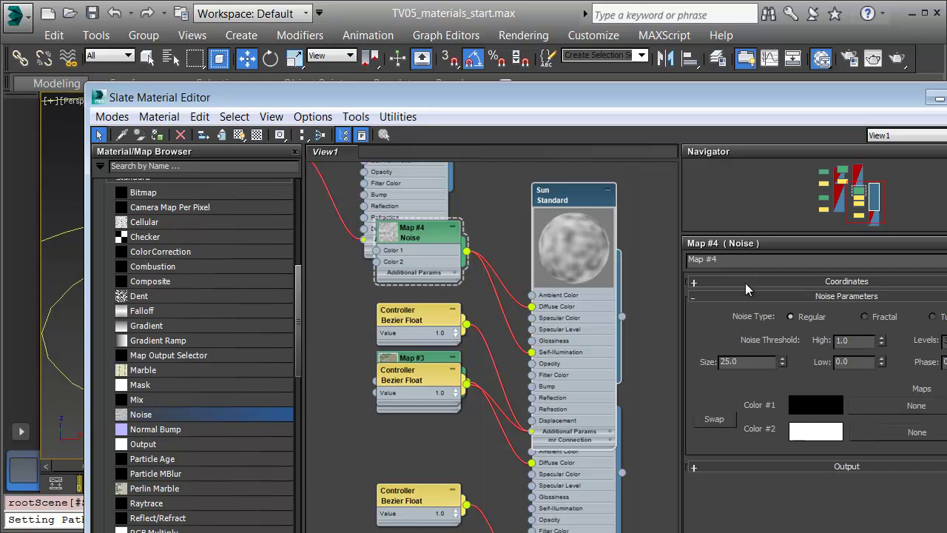
left_click(813, 405)
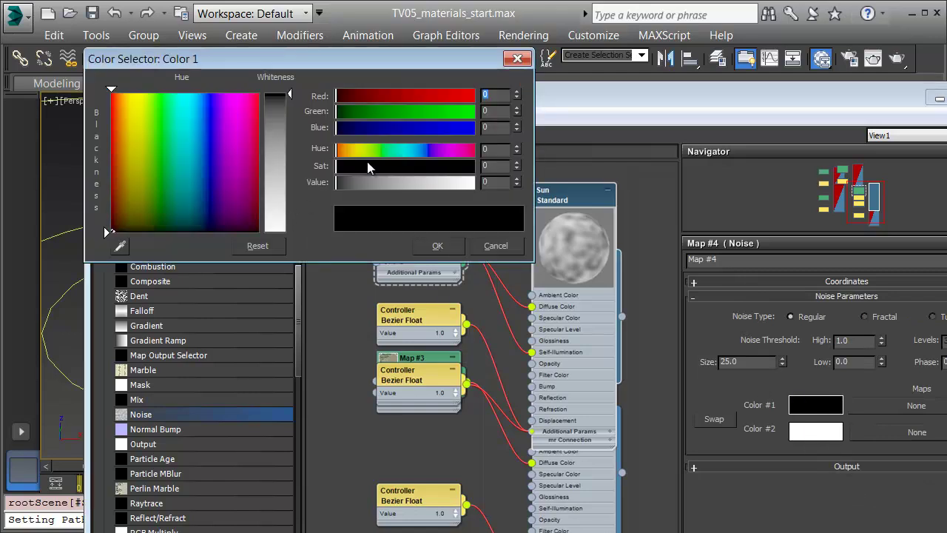
left_click_drag(418, 111, 425, 110)
left_click_drag(382, 150, 346, 150)
left_click_drag(401, 181, 466, 182)
left_click(437, 244)
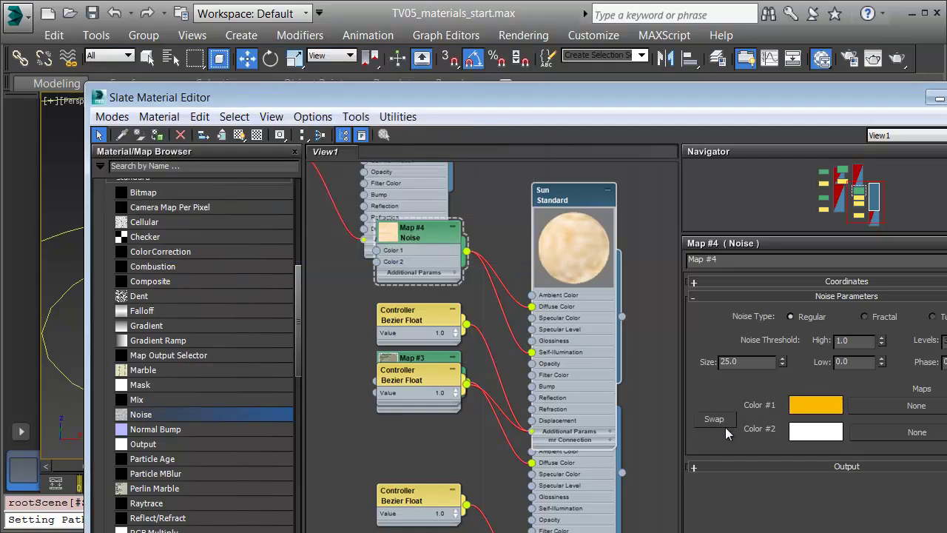
Set Color 2 of the Sun's Noise map to a pale orange, about RGB 255, 198, 100.
left_click(821, 430)
left_click_drag(368, 150, 423, 174)
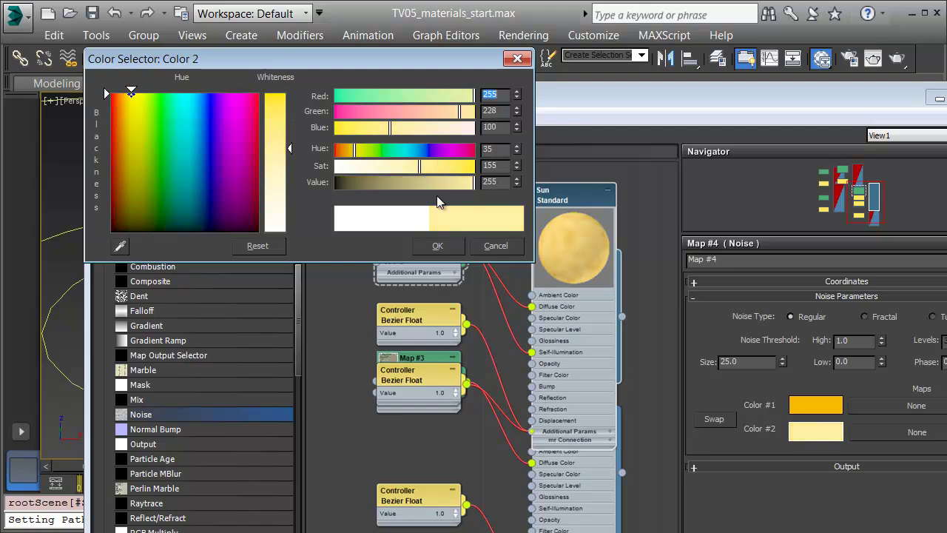
left_click_drag(355, 151, 349, 151)
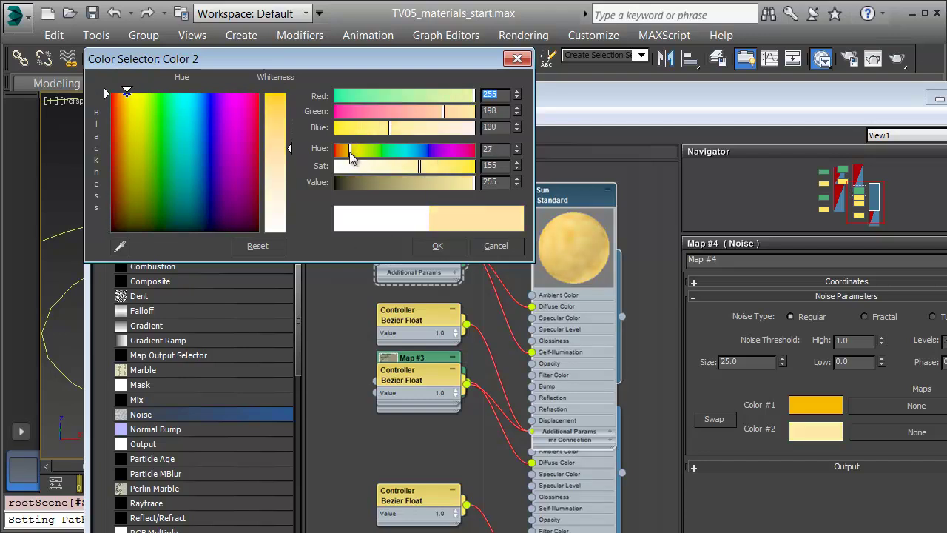
left_click(424, 248)
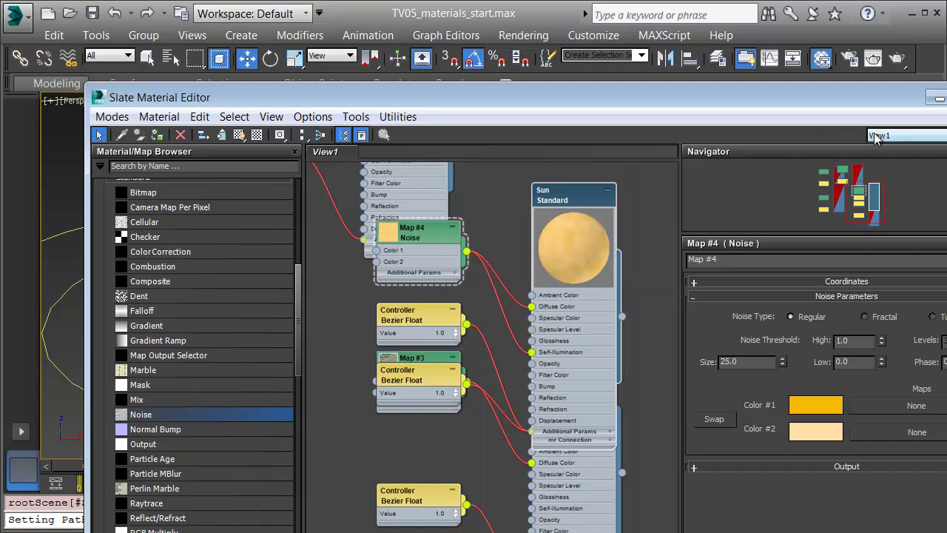
Assign the Sun material to the Sun sphere, show its map in the viewport, close the material editor and deselect the sphere.
left_click_drag(258, 104, 266, 288)
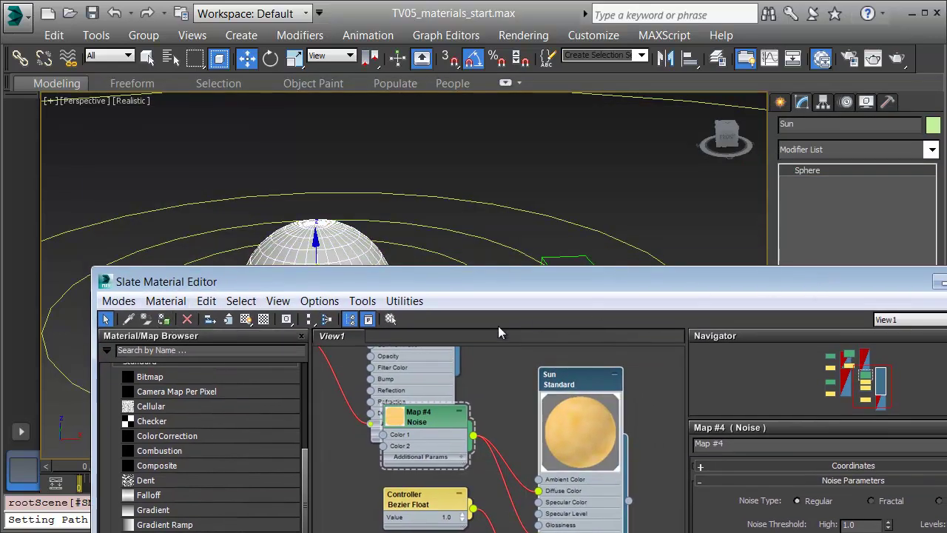
left_click(245, 319)
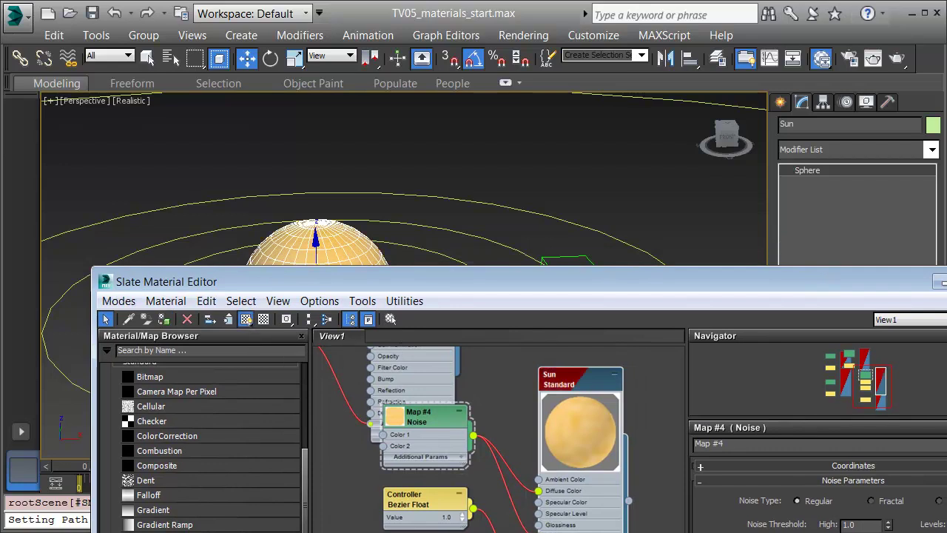
key("m")
left_click(537, 204)
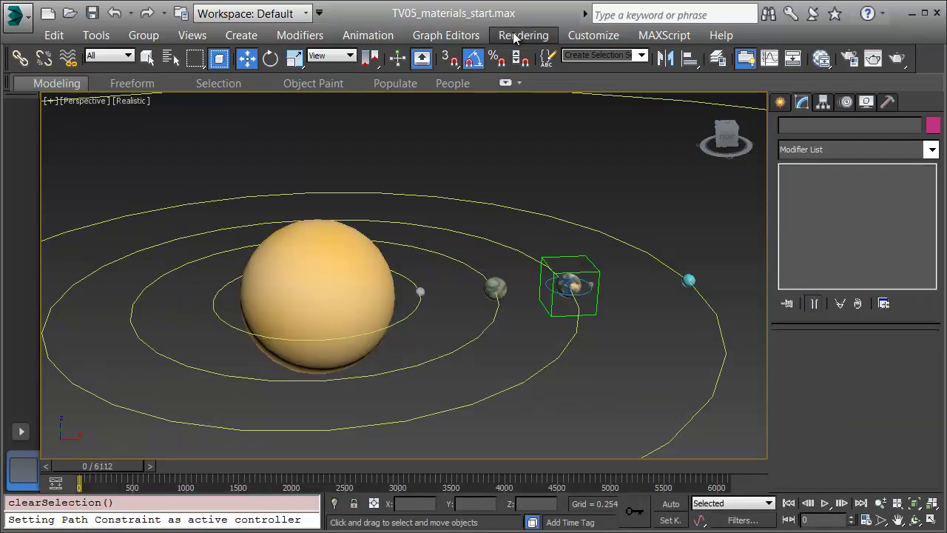